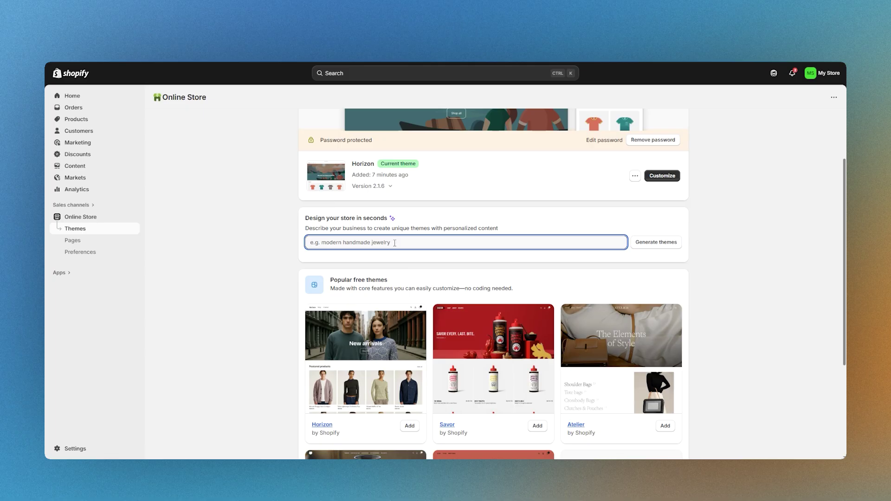
# Generate themes for a stylish, minimal store with focus on product images, clean fonts and pastel + neutral colors, and preview the Balance demo
pyautogui.hotkey('ctrl', 'v')
pyautogui.press('Return')
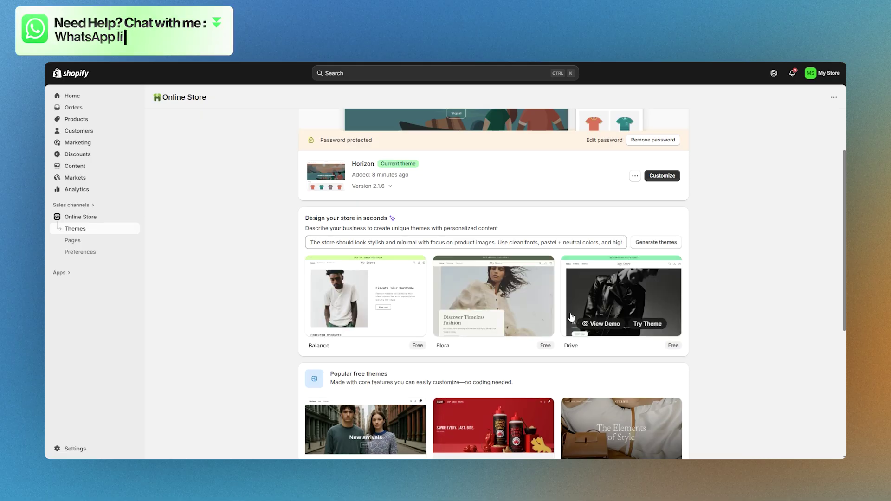
pyautogui.moveTo(334, 299)
pyautogui.click(346, 323)
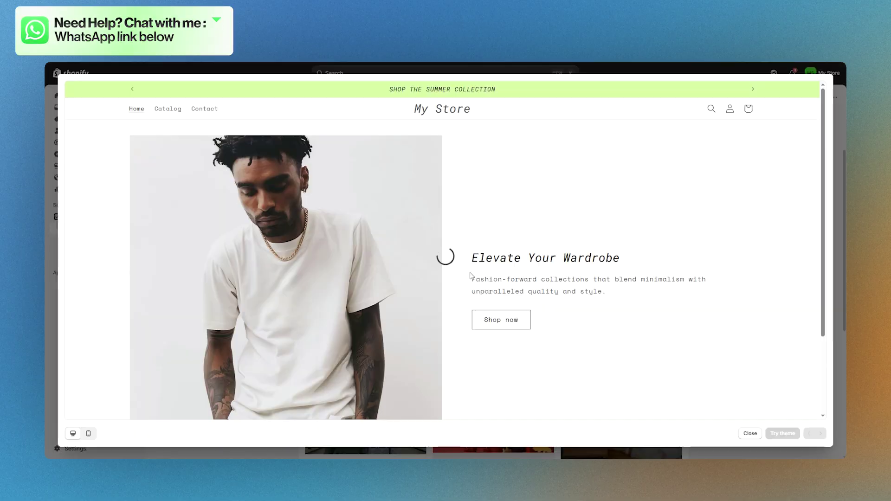
pyautogui.scroll(-5, 495, 259)
pyautogui.press('Escape')
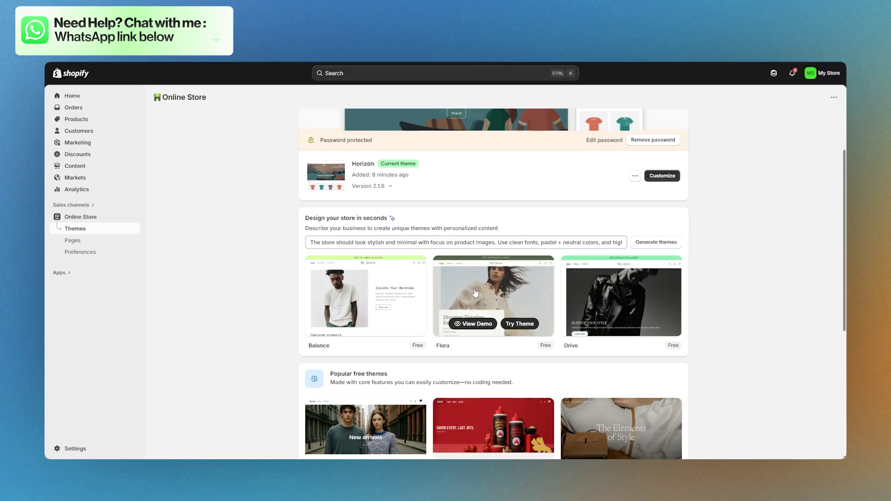
# Preview the generated Flora theme, add it to the theme library and publish it as the store's current theme
pyautogui.click(476, 320)
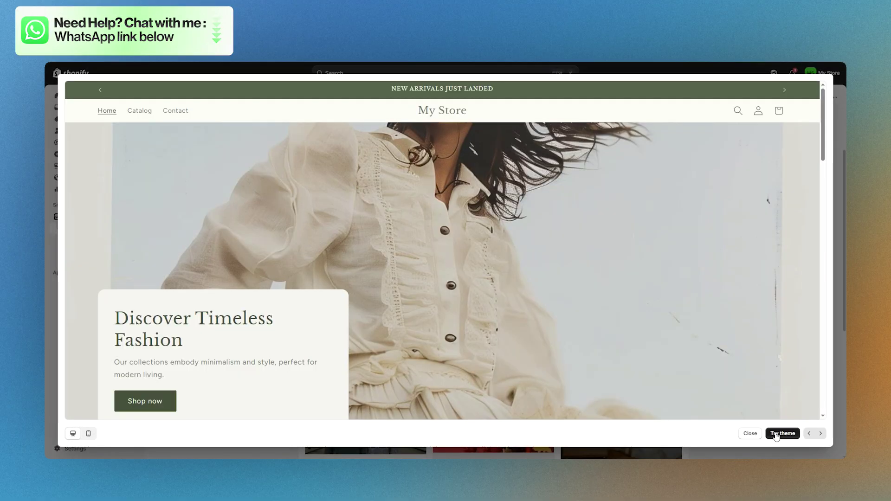
pyautogui.click(782, 433)
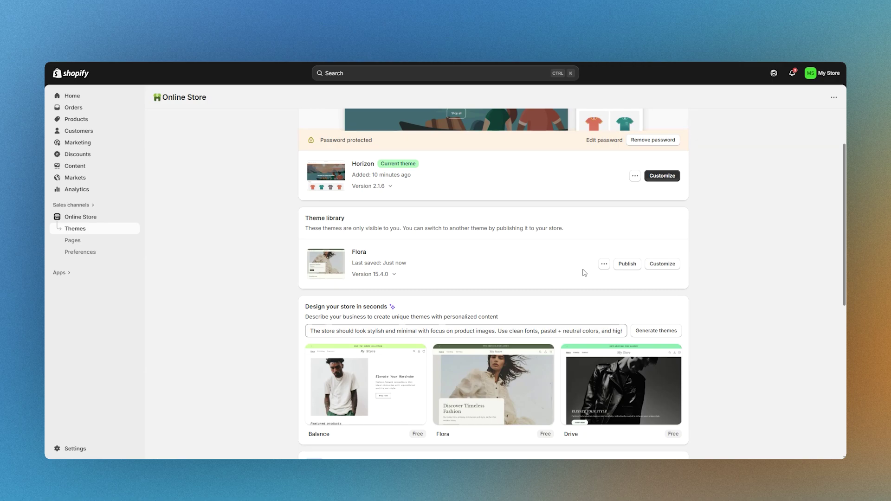
pyautogui.click(627, 266)
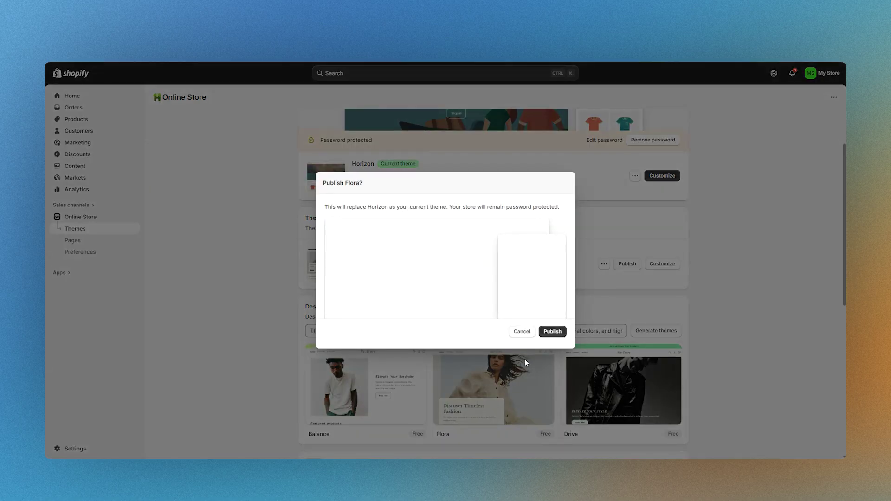
pyautogui.click(552, 332)
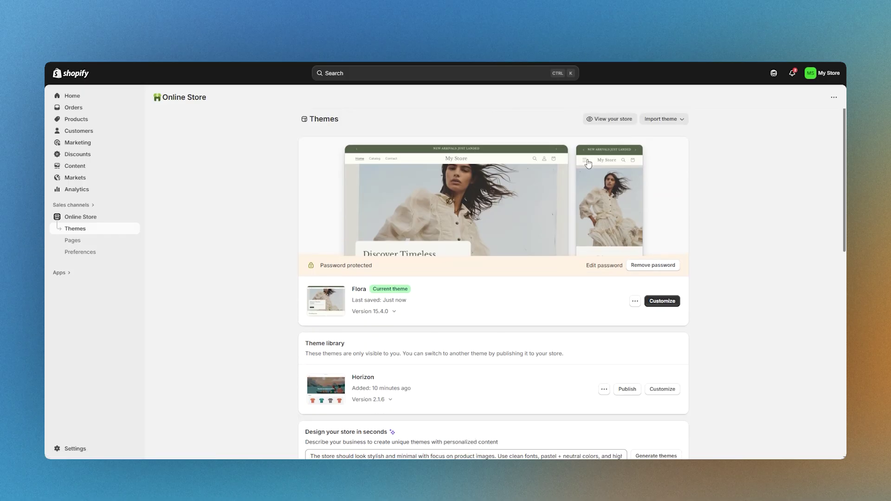
# Open the Flora theme for customization and expand the logo options in its theme settings
pyautogui.click(662, 301)
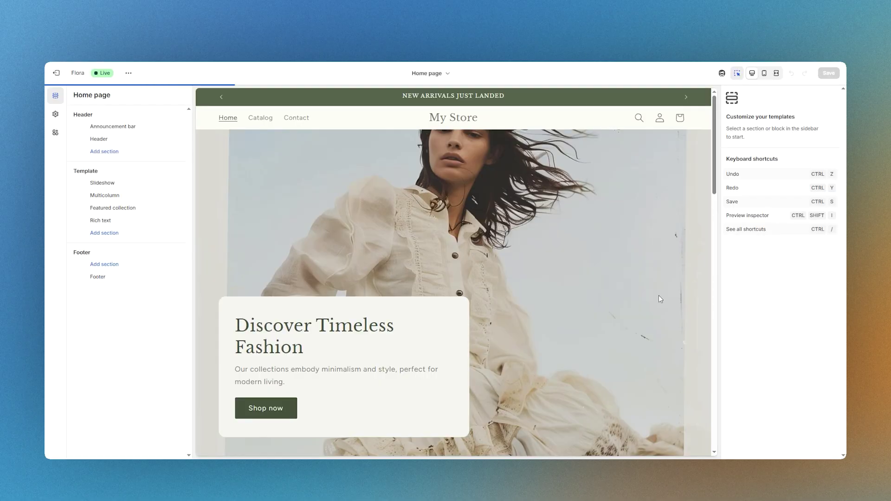
pyautogui.click(54, 120)
pyautogui.click(119, 120)
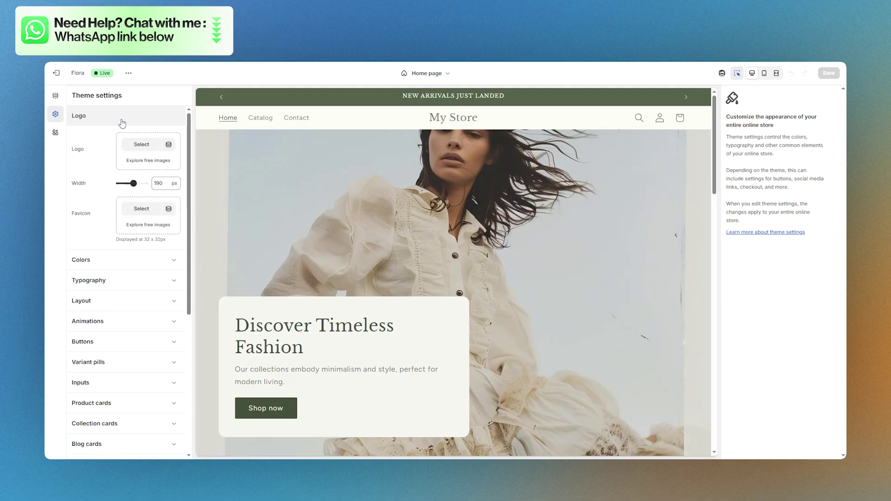
pyautogui.click(142, 147)
pyautogui.press('Escape')
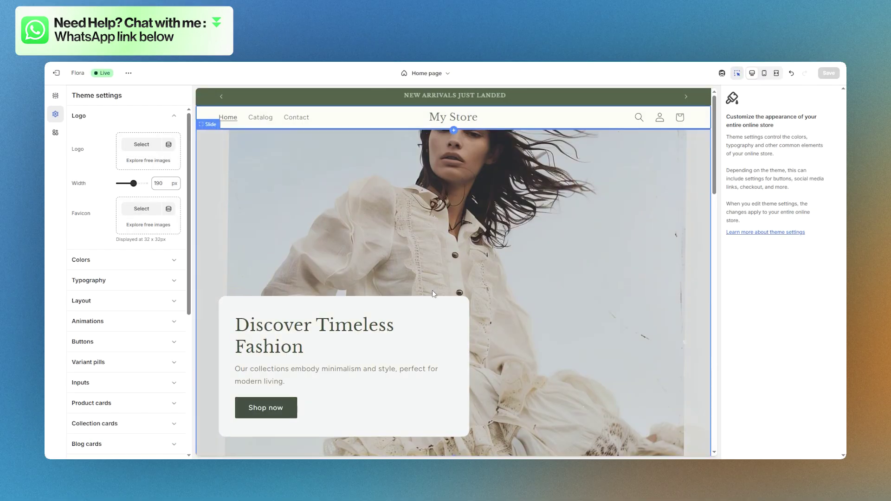
# Change the home page slide's heading to "Discover Fashion" and save the theme
pyautogui.scroll(-3, 432, 290)
pyautogui.scroll(3, 312, 422)
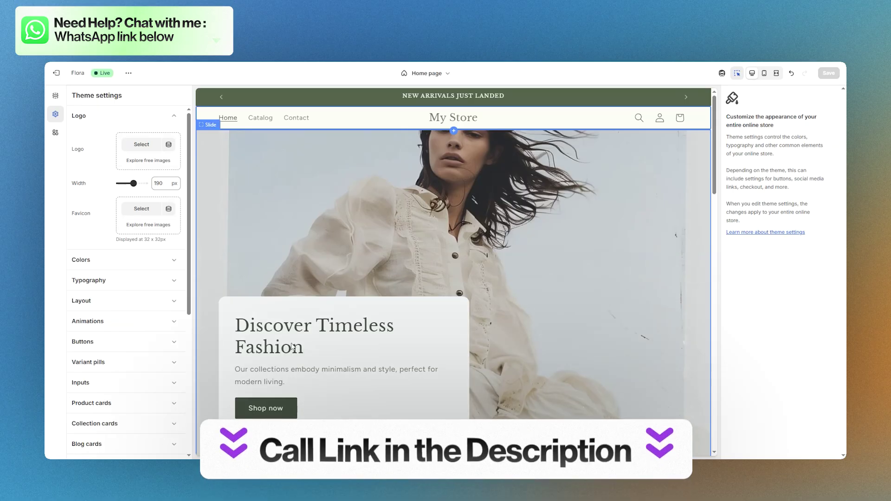
pyautogui.click(292, 328)
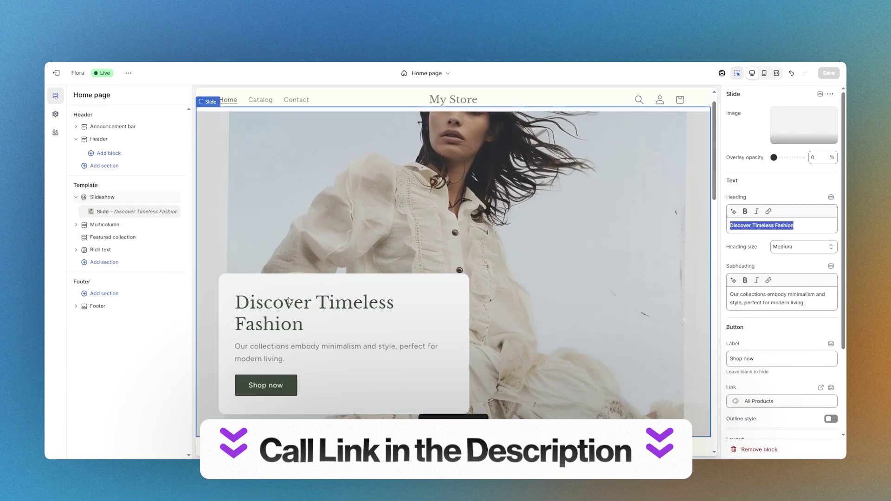
pyautogui.doubleClick(762, 226)
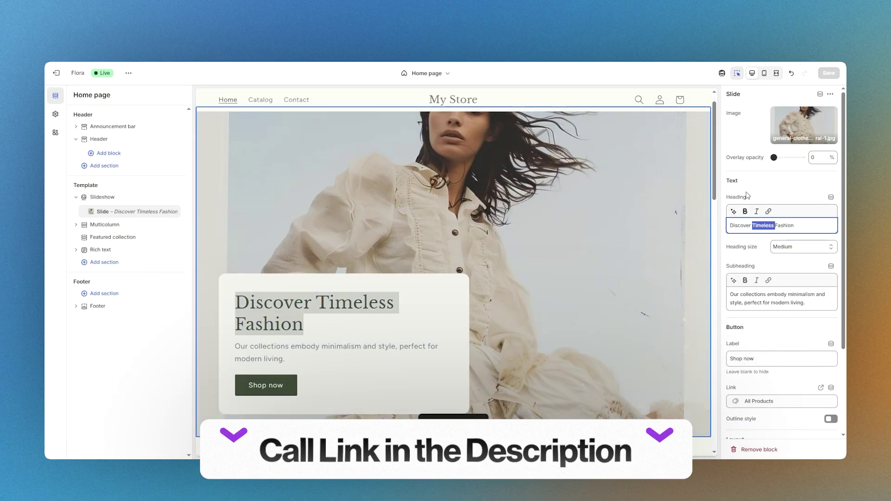
pyautogui.moveTo(806, 303); pyautogui.dragTo(756, 280)
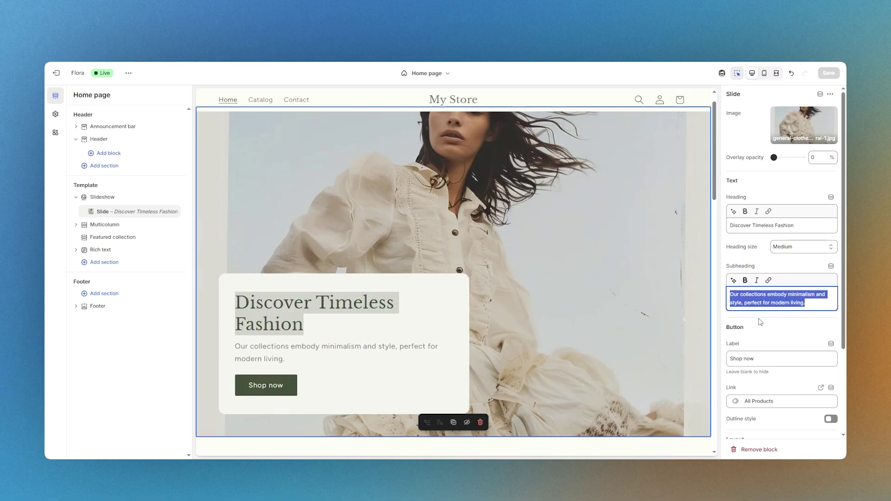
pyautogui.scroll(-2, 760, 321)
pyautogui.click(765, 274)
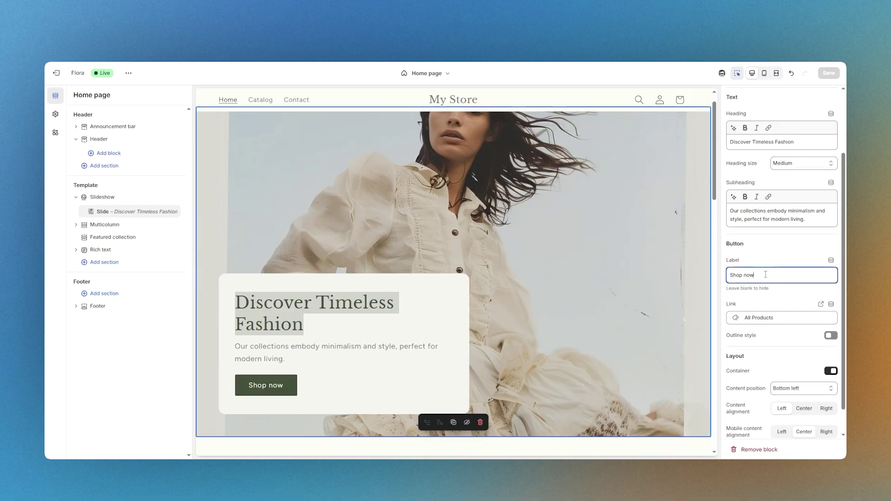
pyautogui.hotkey('ctrl', 'z')
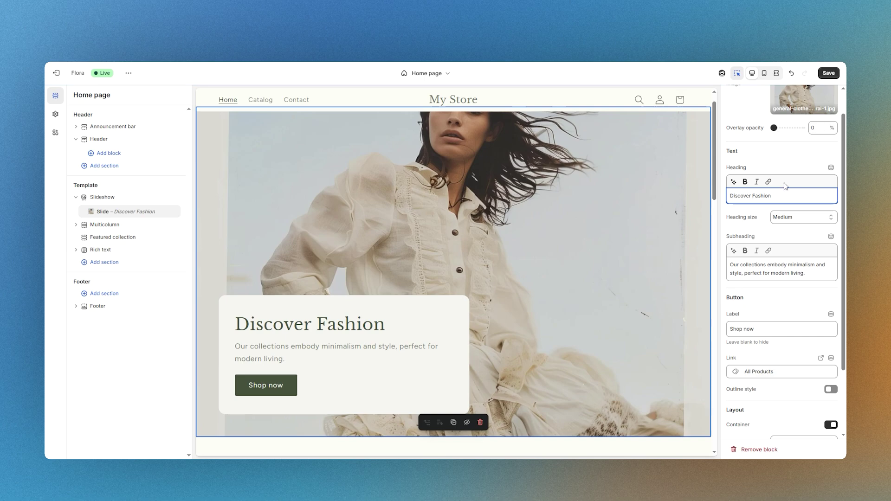
pyautogui.click(828, 72)
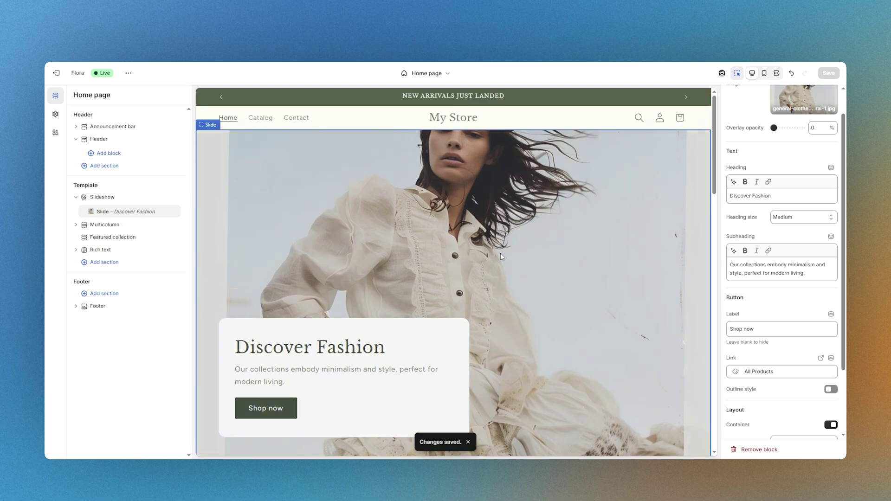
# Replace the slide's image with the free Women's Fashion photo of a woman in white sunglasses, and leave the theme editor
pyautogui.scroll(1, 800, 152)
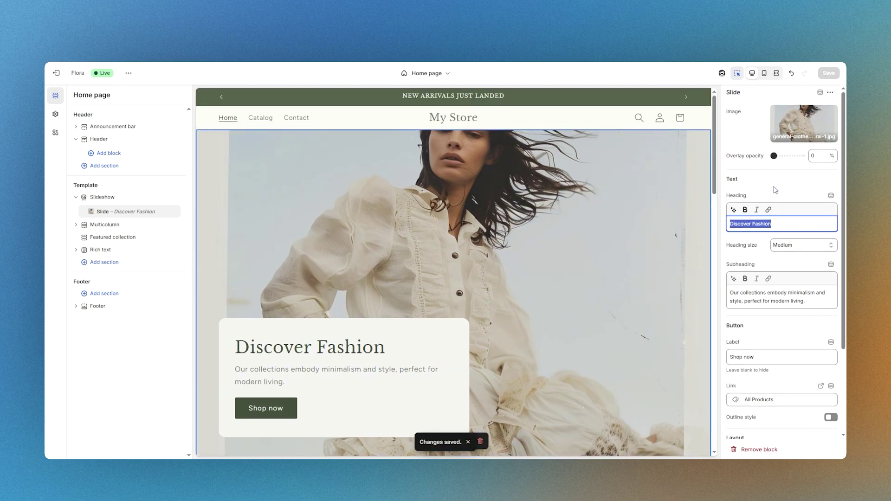
pyautogui.click(803, 125)
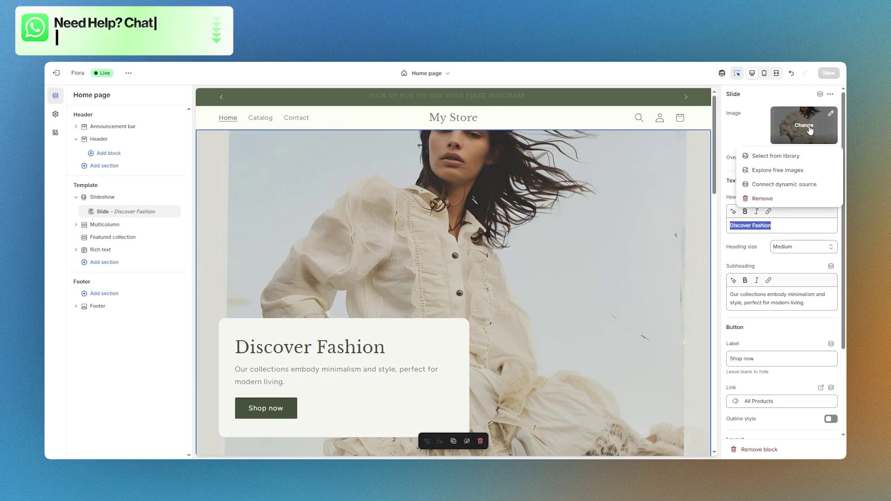
pyautogui.click(773, 171)
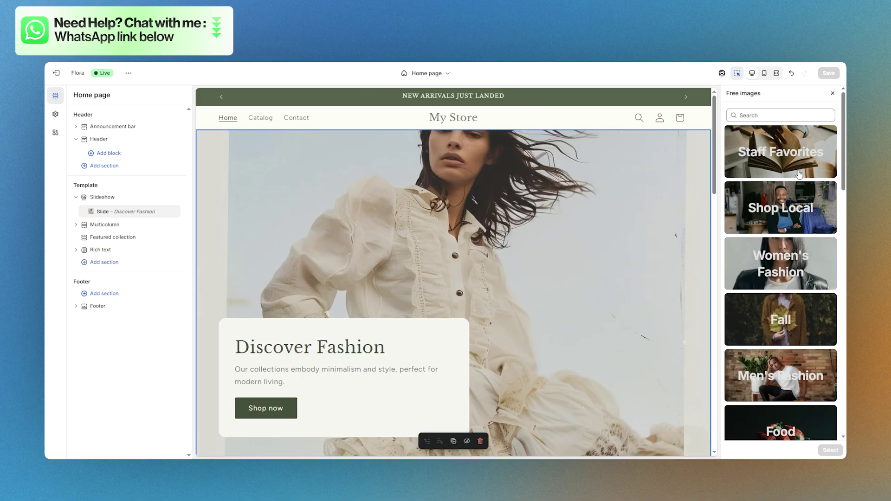
pyautogui.click(779, 273)
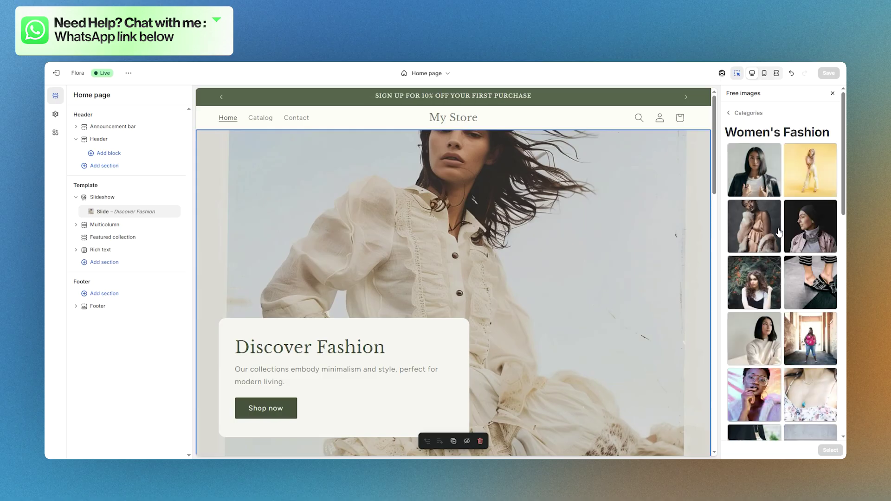
pyautogui.scroll(-3, 779, 232)
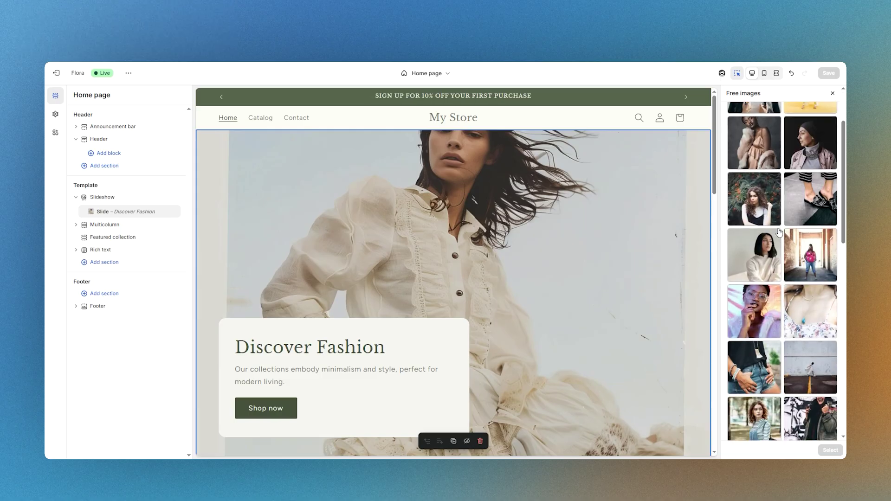
pyautogui.scroll(-5, 779, 232)
pyautogui.click(754, 309)
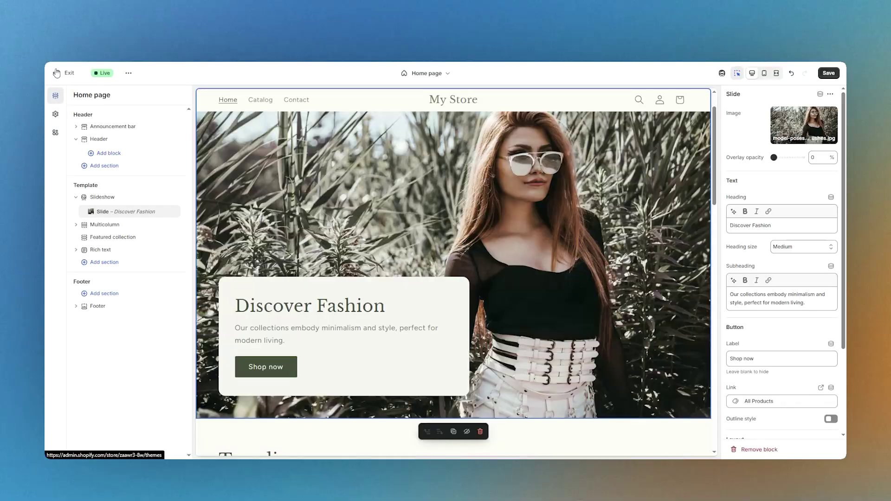
pyautogui.click(57, 73)
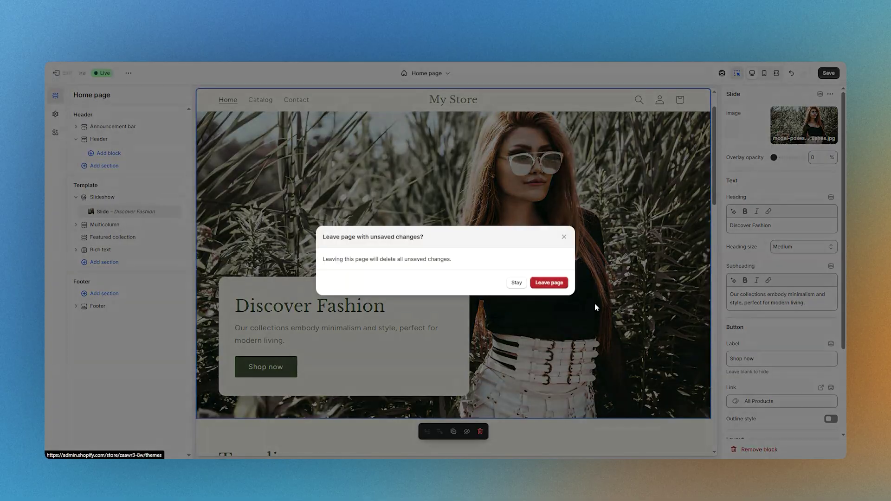
pyautogui.click(548, 283)
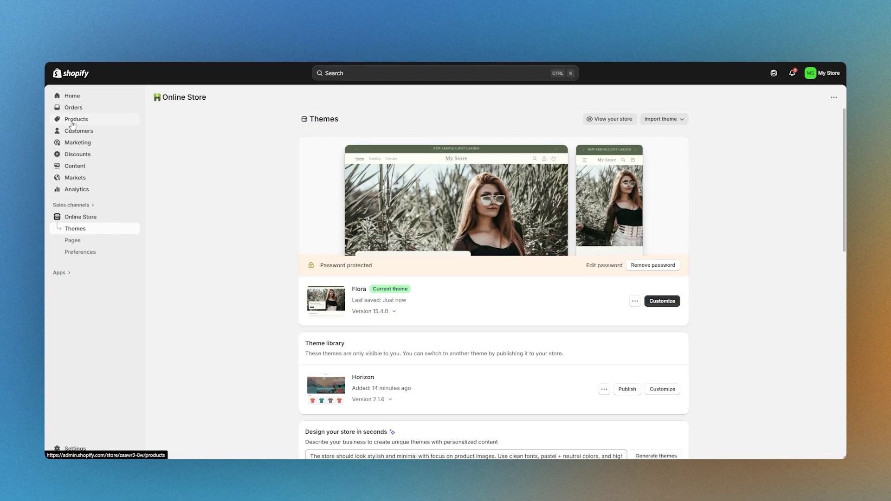
# Add a product titled "Classic Black Cotton T-Shirt" with a description covering its 100% premium cotton, features and sizes S, M, L, XL
pyautogui.click(72, 121)
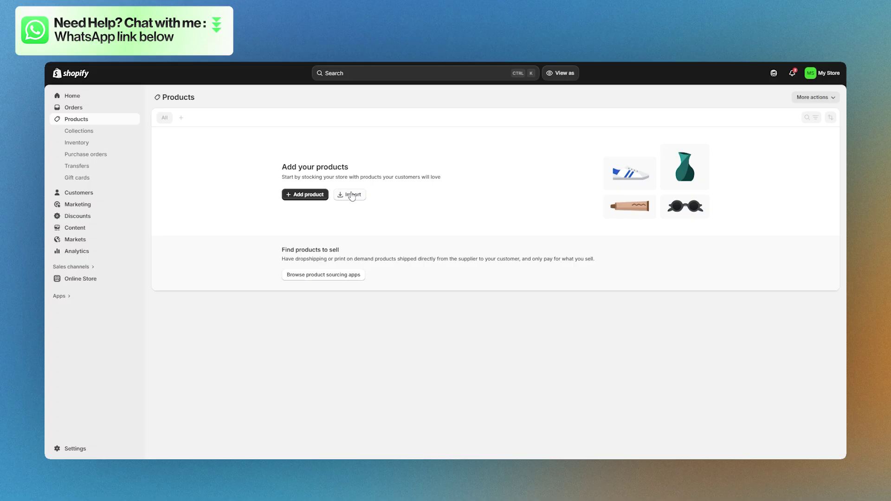
pyautogui.click(308, 195)
pyautogui.write('Black')
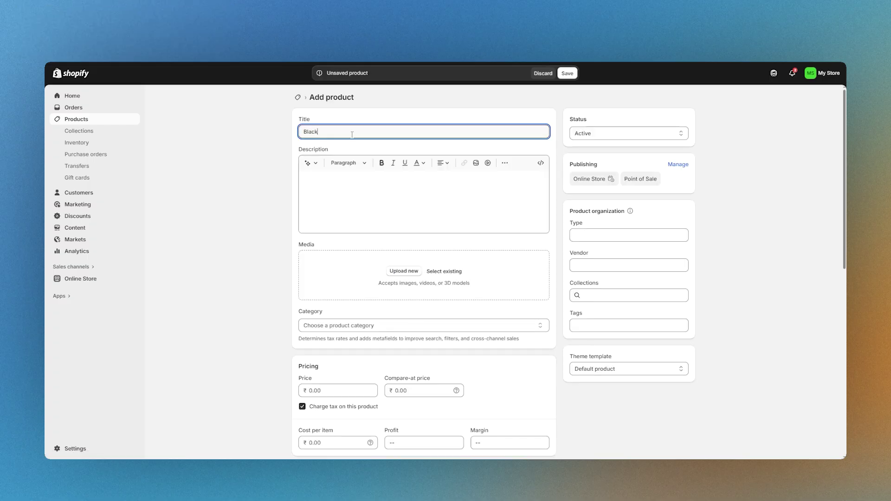
pyautogui.write(' T-Shirt')
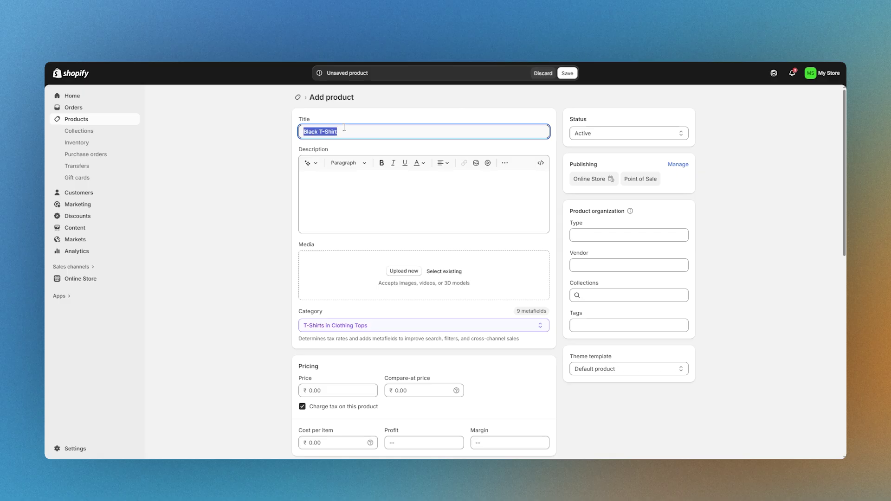
pyautogui.write('Classic Black Cotton T-Shirt')
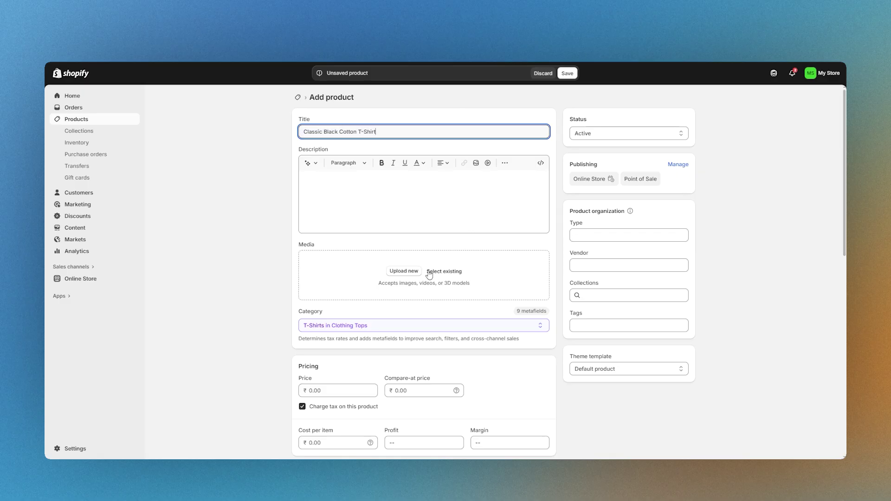
pyautogui.click(419, 216)
pyautogui.write('Timeless. Versatile. Essential. Our Classic Black Cotton T-Shirt is crafted from 100% premium cotton for all-day comfort and breathability. With its sleek fit and minimalist design, this tee pairs effortlessly with jeans, joggers, or jackets—making it a must-have staple for every wardrobe. Made with soft, breathable cotton Durable stitching for everyday wear Available in multiple sizes (S, M, L, XL) Perfect for casual, work, or weekend looks Elevate your basics with this all-rounder black tee—designed to never go out of style.')
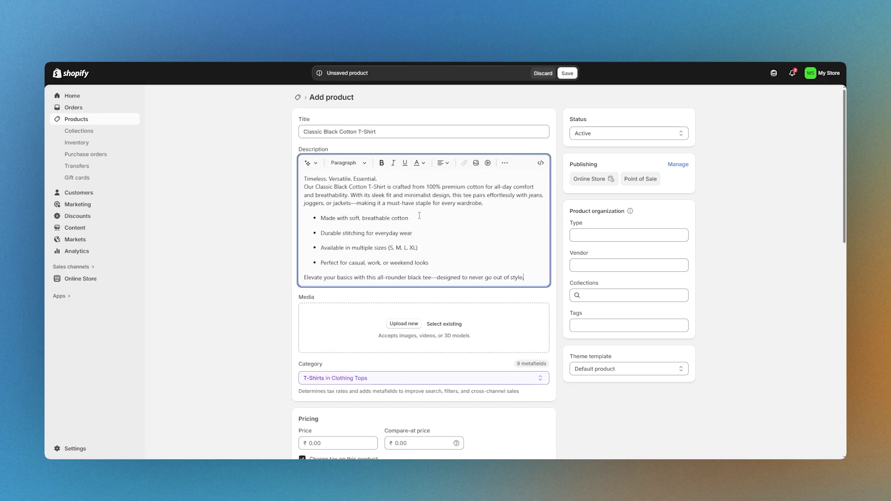
# Set the T-shirt's price to ₹900 and its compare-at price to ₹1,000
pyautogui.scroll(-2, 408, 255)
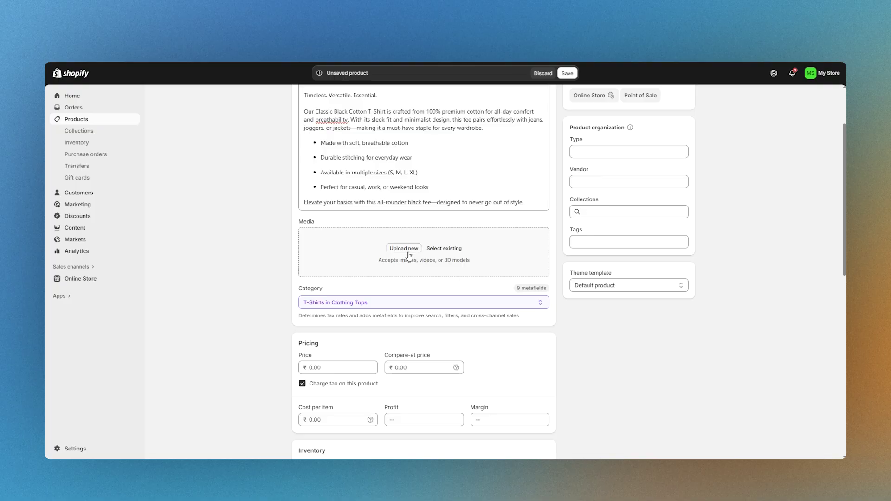
pyautogui.click(410, 254)
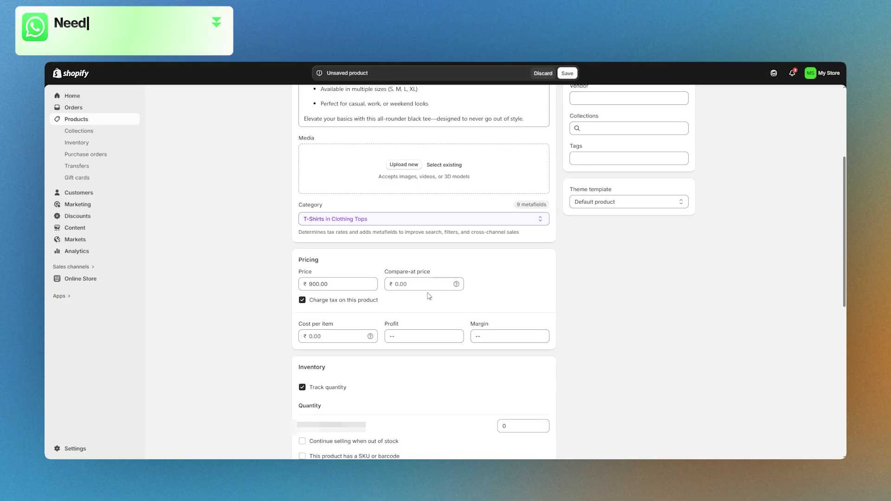
pyautogui.click(428, 284)
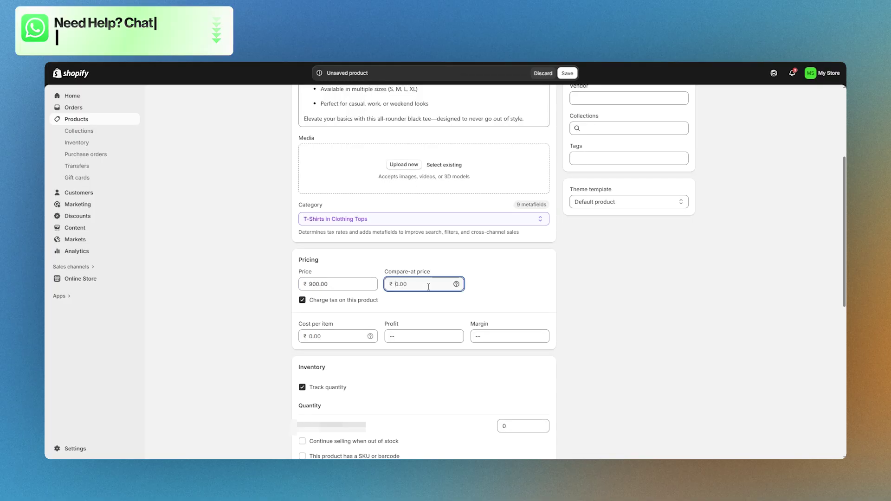
pyautogui.write('1000')
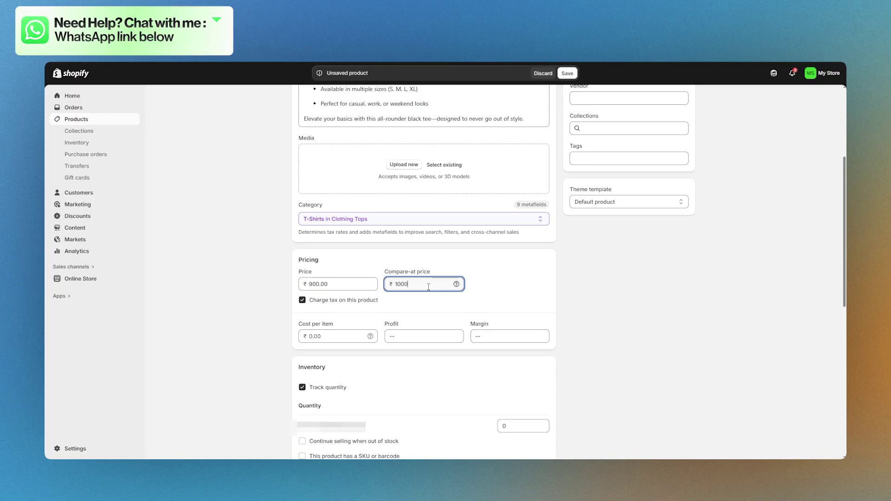
pyautogui.click(508, 324)
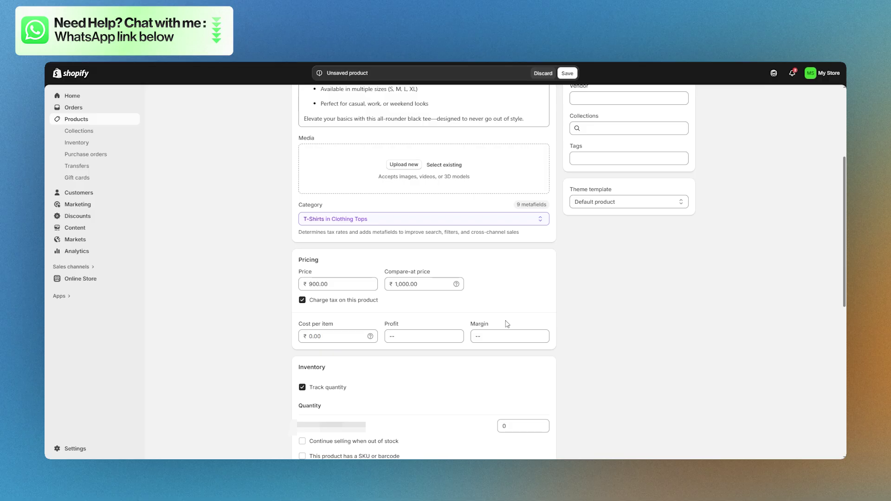
# Check the T-shirt's inventory, variant options and search engine listing, and save the product
pyautogui.scroll(-5, 453, 288)
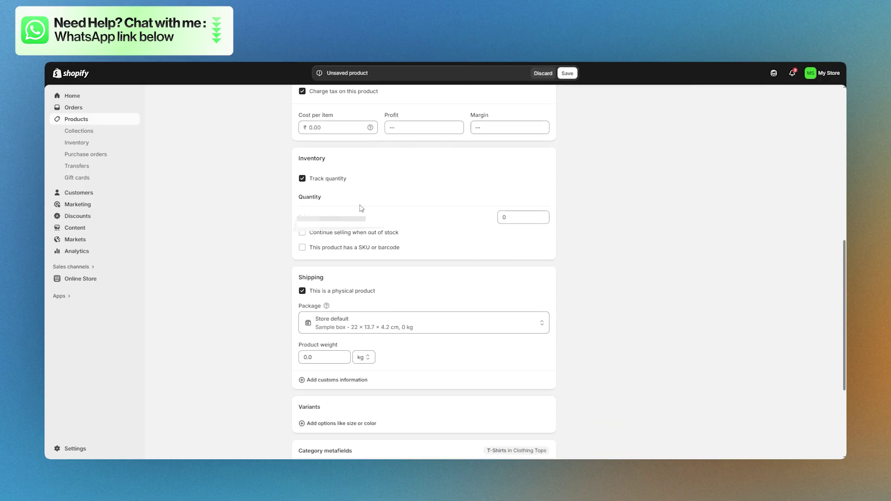
pyautogui.doubleClick(522, 219)
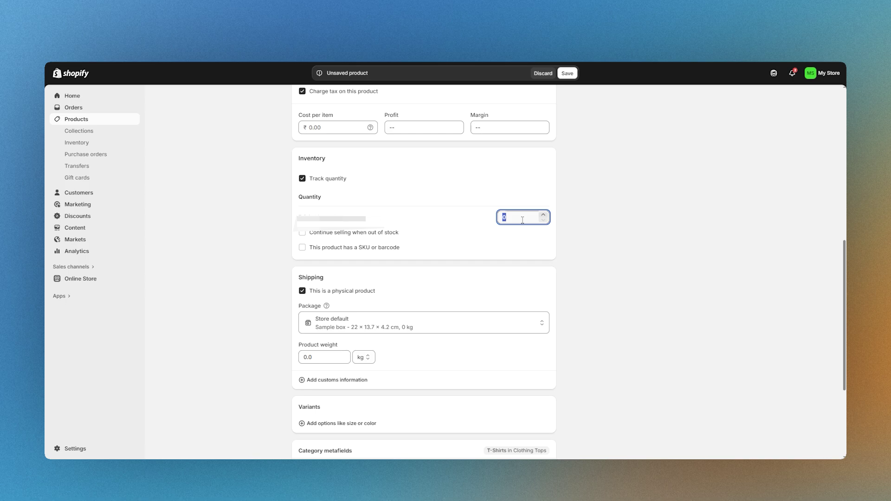
pyautogui.click(375, 424)
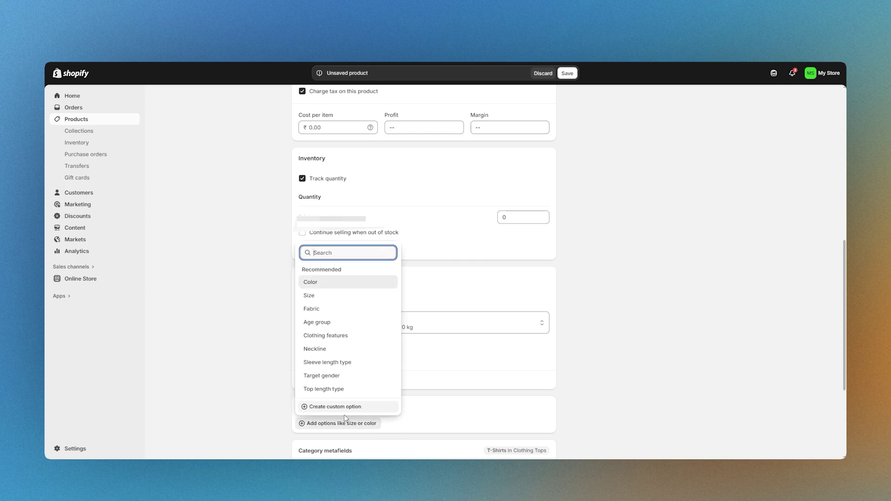
pyautogui.click(492, 427)
pyautogui.scroll(-4, 492, 417)
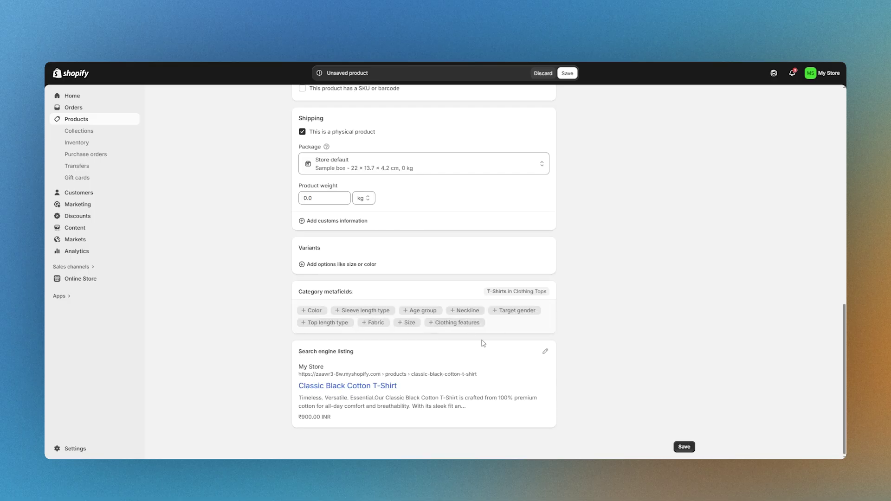
pyautogui.scroll(10, 483, 343)
pyautogui.scroll(-10, 591, 332)
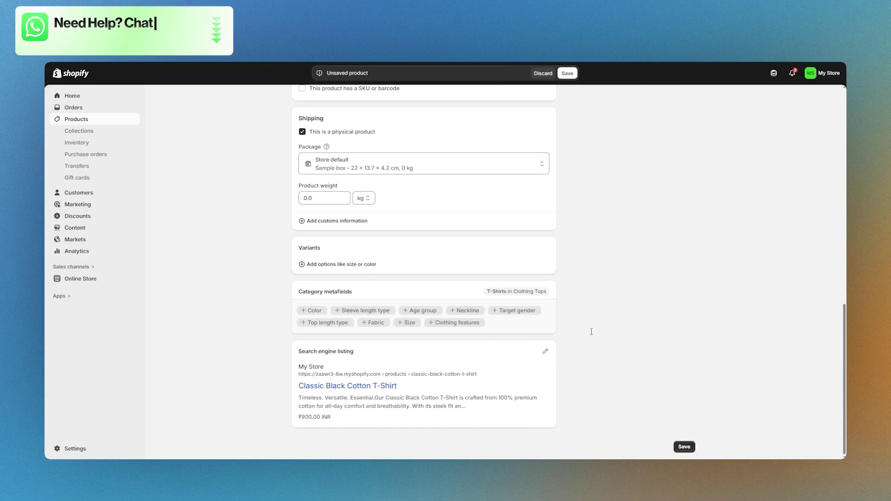
pyautogui.click(683, 446)
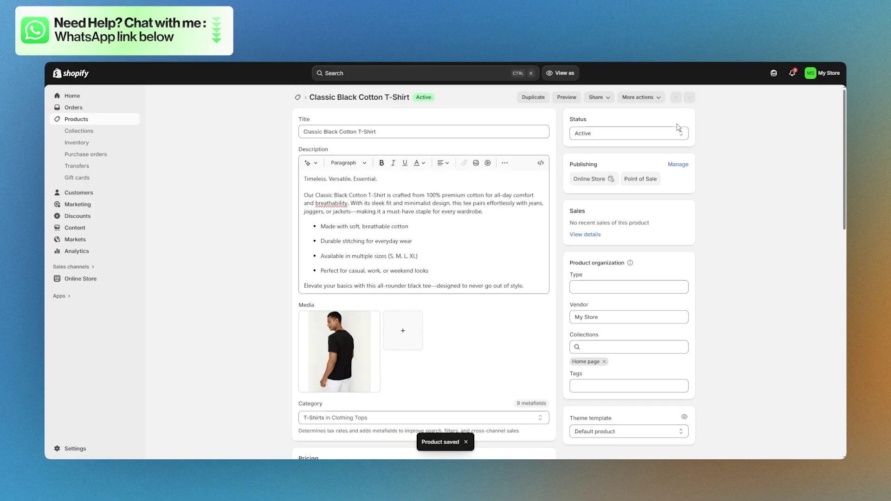
# Preview the T-shirt's product page in the storefront and look through its image and description
pyautogui.click(566, 98)
pyautogui.scroll(-10, 544, 166)
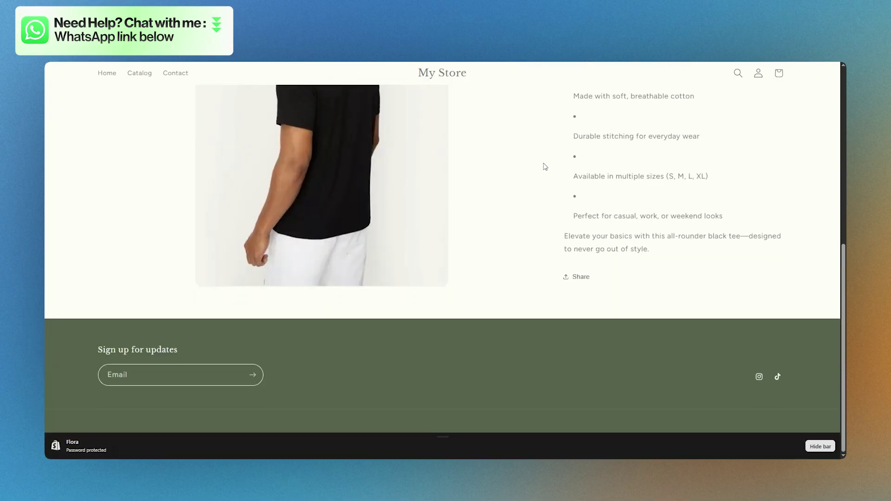
pyautogui.scroll(10, 543, 168)
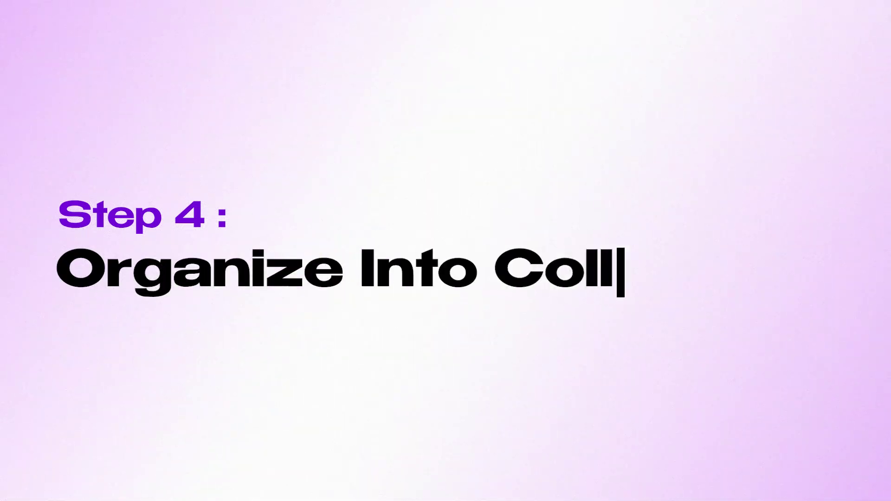
# Create and save a manual collection titled "Men's T-Shirts" with the bold description "Men's T-Shirts"
pyautogui.click(105, 133)
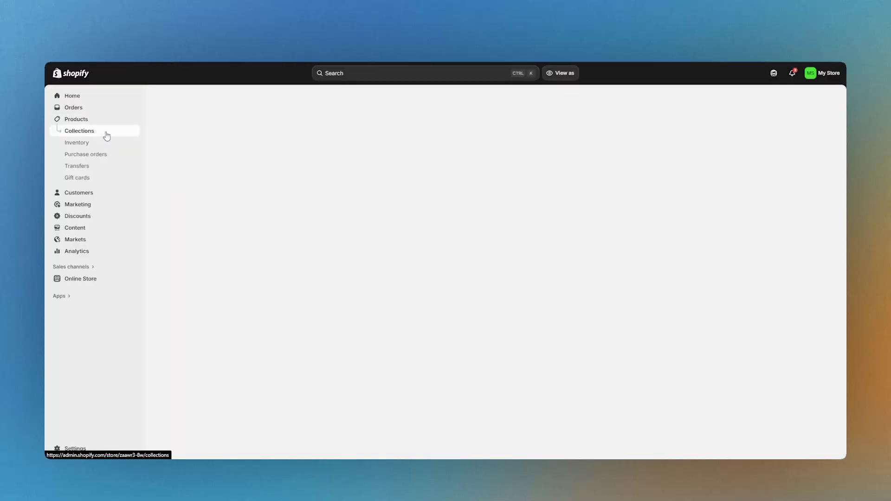
pyautogui.click(814, 99)
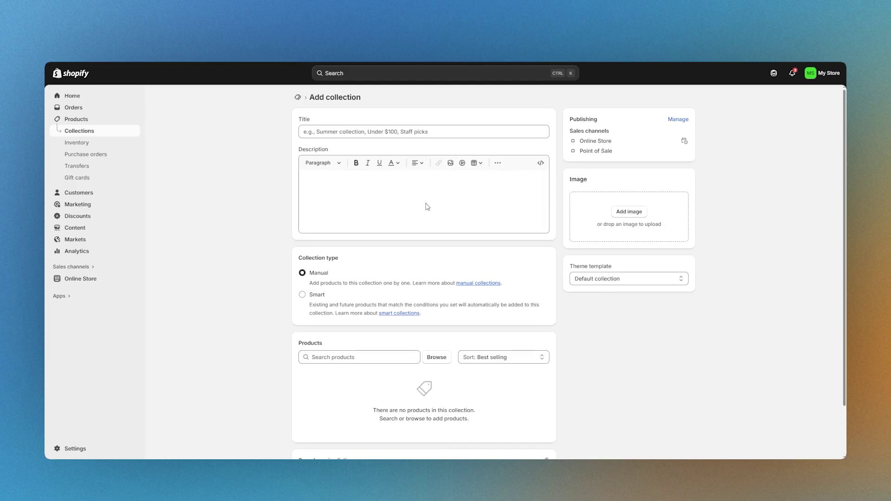
pyautogui.click(401, 132)
pyautogui.write("Men's T-Shirts")
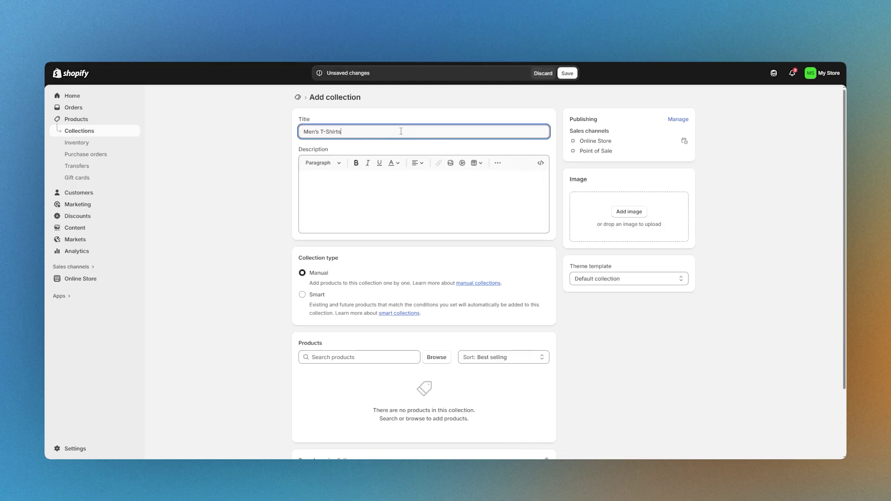
pyautogui.click(400, 188)
pyautogui.write("Men's T-Shirts")
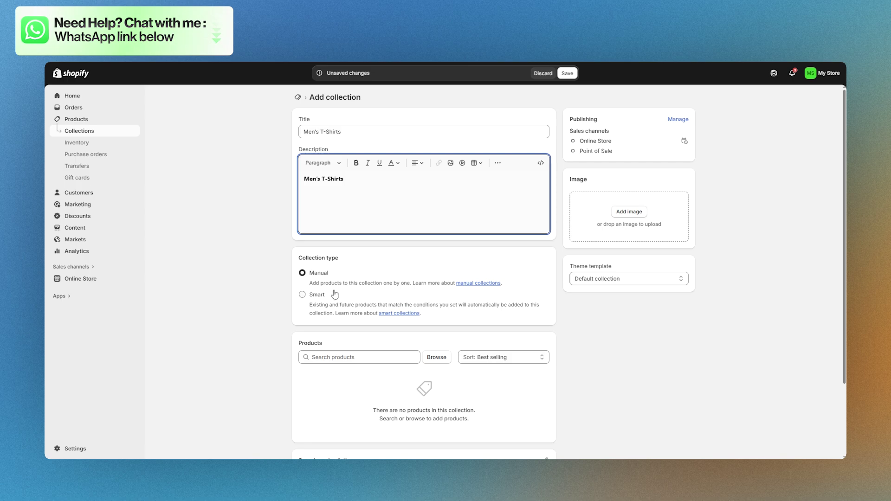
pyautogui.scroll(-3, 405, 270)
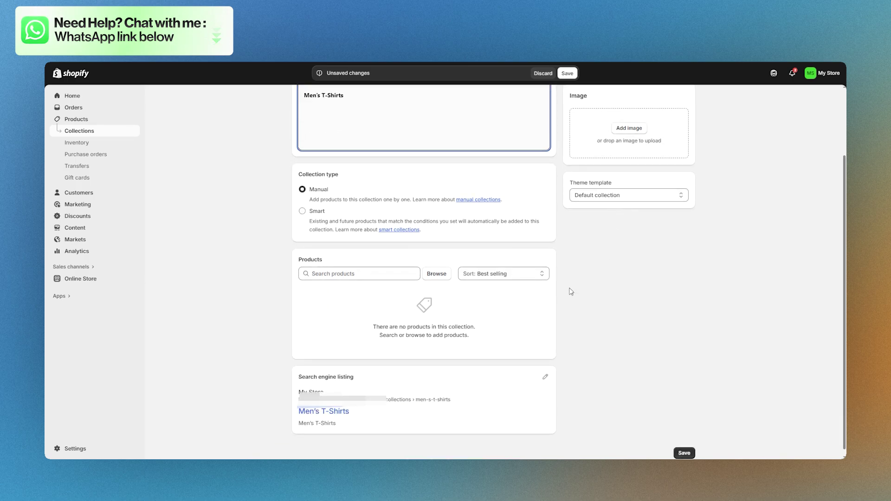
pyautogui.click(684, 447)
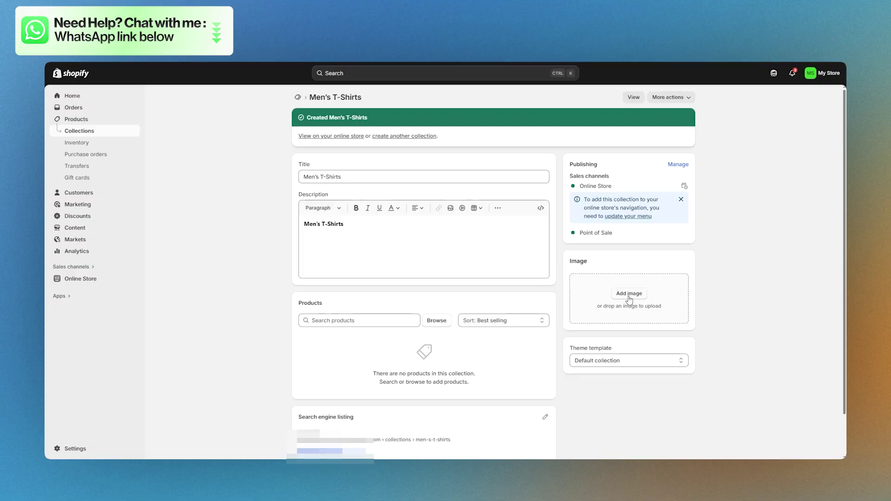
# Open the Men's T-Shirts collection and add the Classic Black Cotton T-Shirt to its products
pyautogui.click(86, 134)
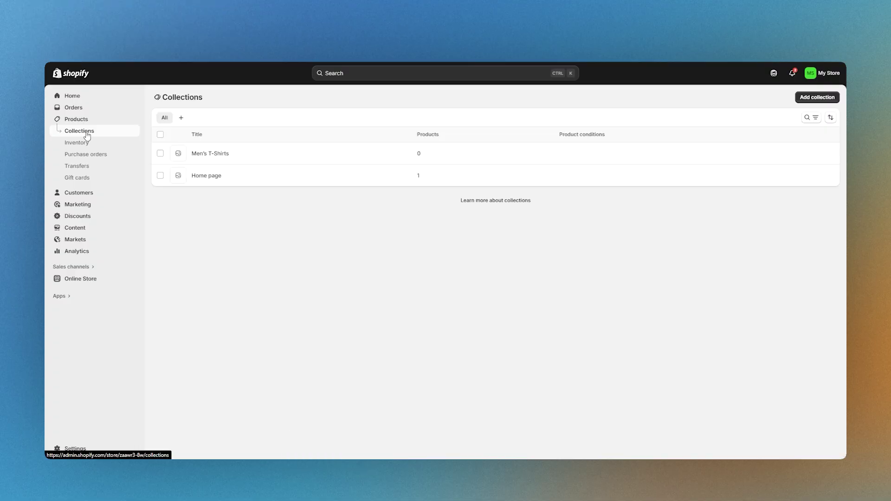
pyautogui.click(682, 163)
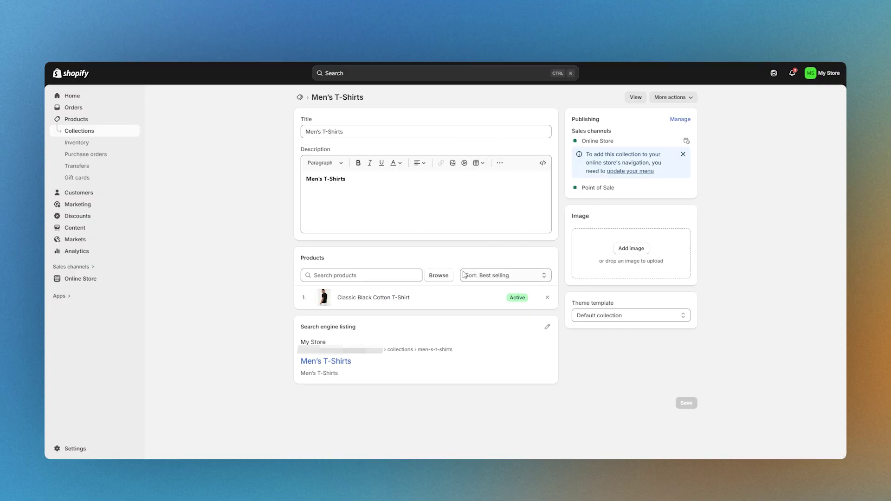
pyautogui.click(392, 275)
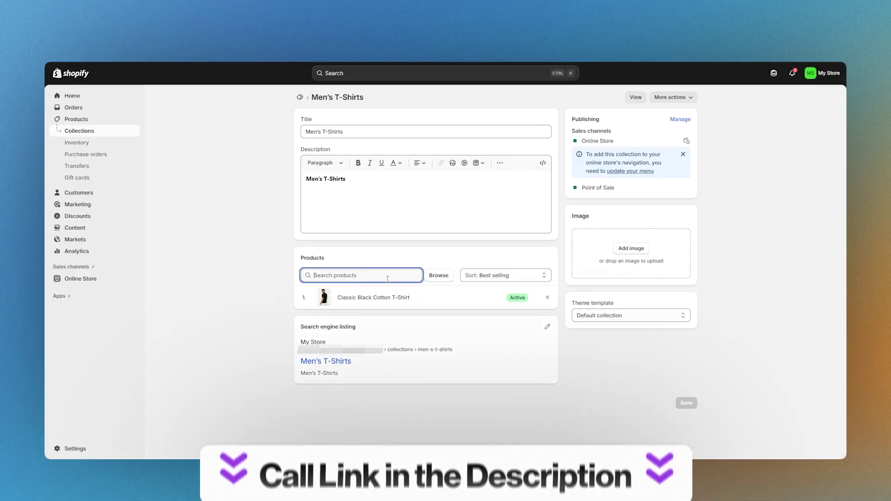
pyautogui.click(443, 280)
pyautogui.click(556, 389)
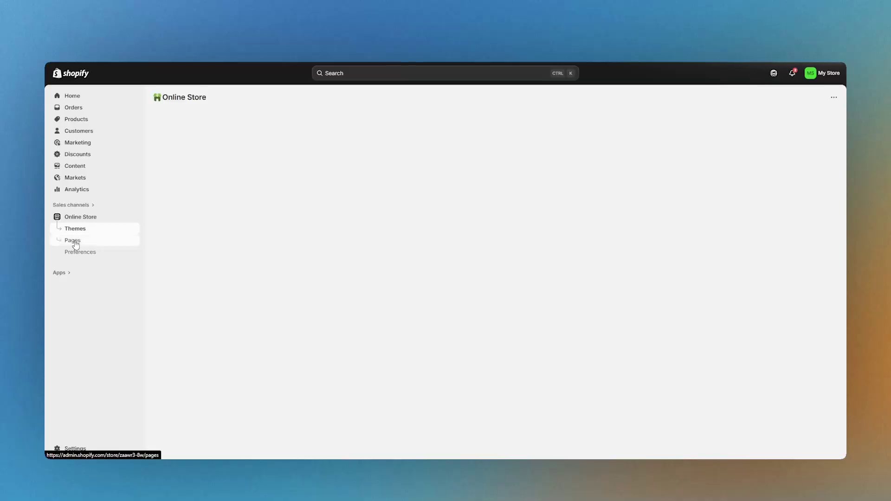
# Start a new online store page titled "About Us"
pyautogui.click(73, 241)
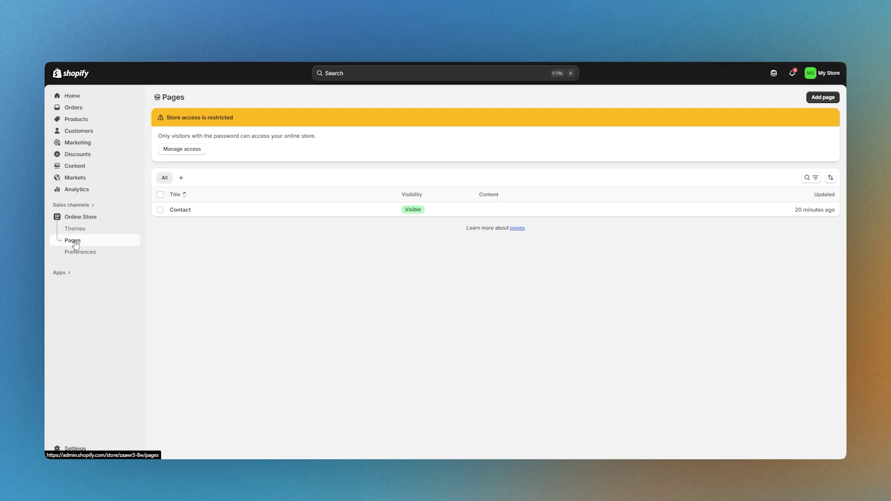
pyautogui.click(824, 98)
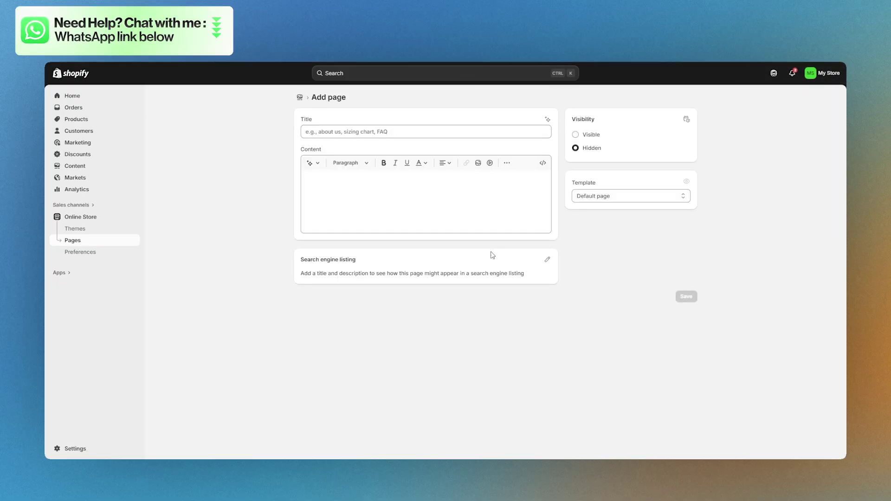
pyautogui.click(376, 129)
pyautogui.write('About Us')
pyautogui.click(396, 205)
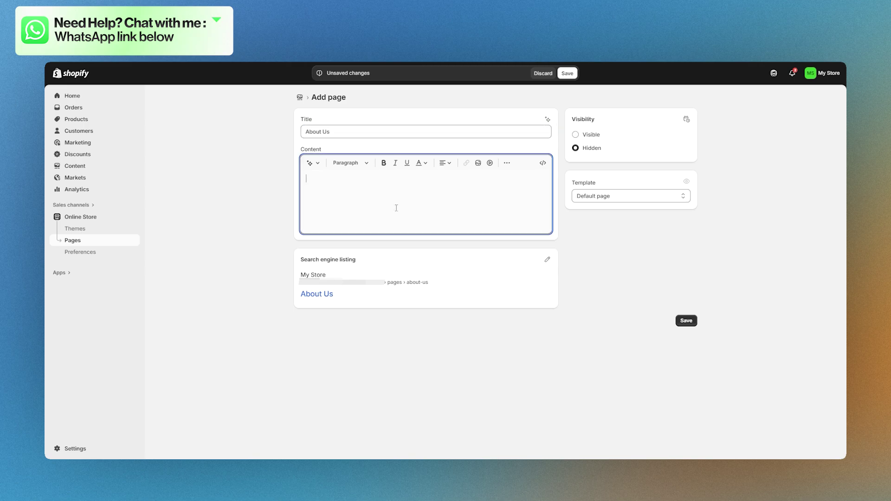
# Generate the page's content in the Expert tone from "Create a About Us content", keep it, and save and preview the page
pyautogui.click(311, 163)
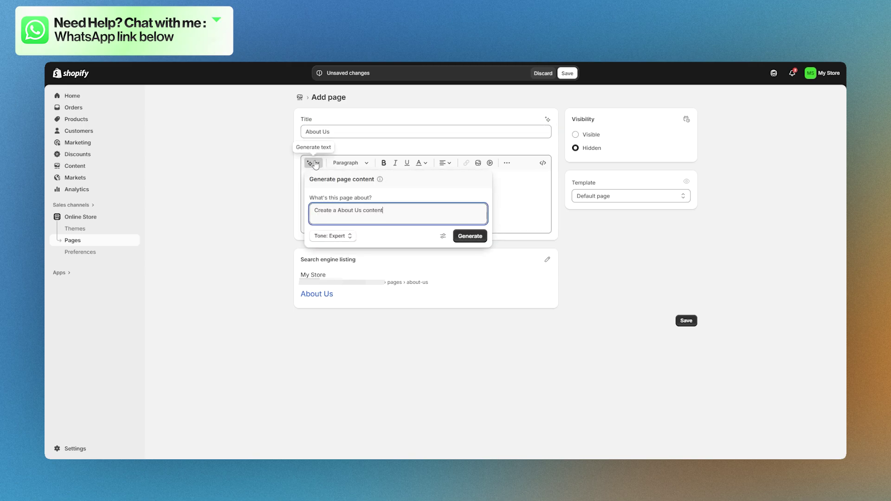
pyautogui.click(484, 237)
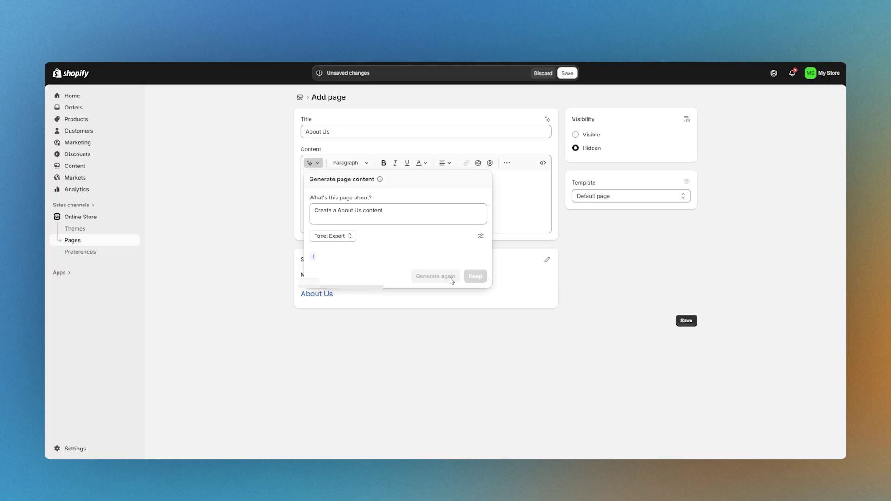
pyautogui.click(350, 238)
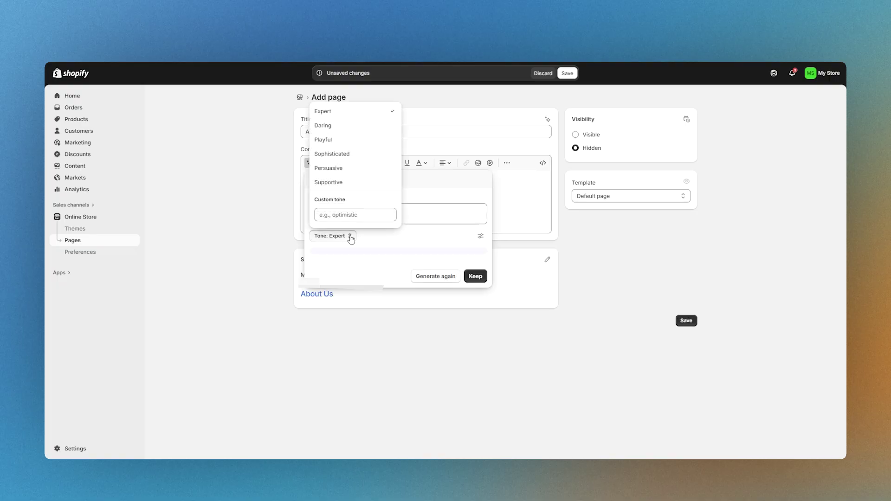
pyautogui.click(475, 276)
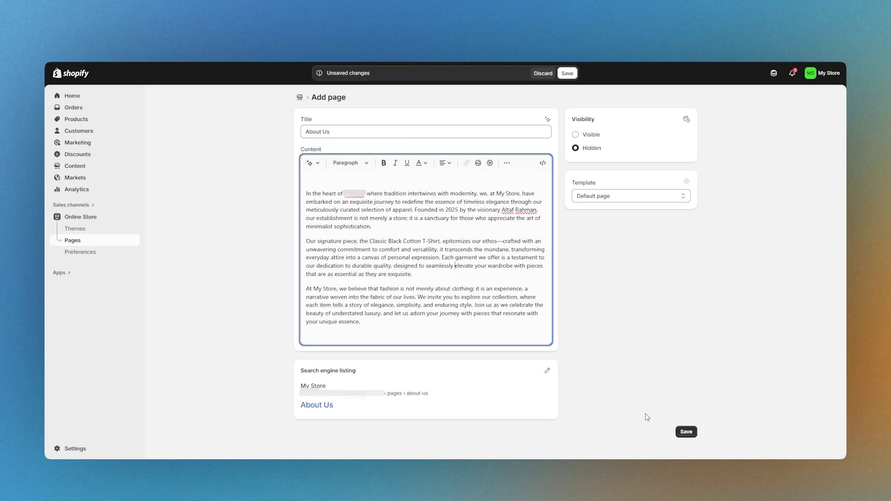
pyautogui.click(691, 432)
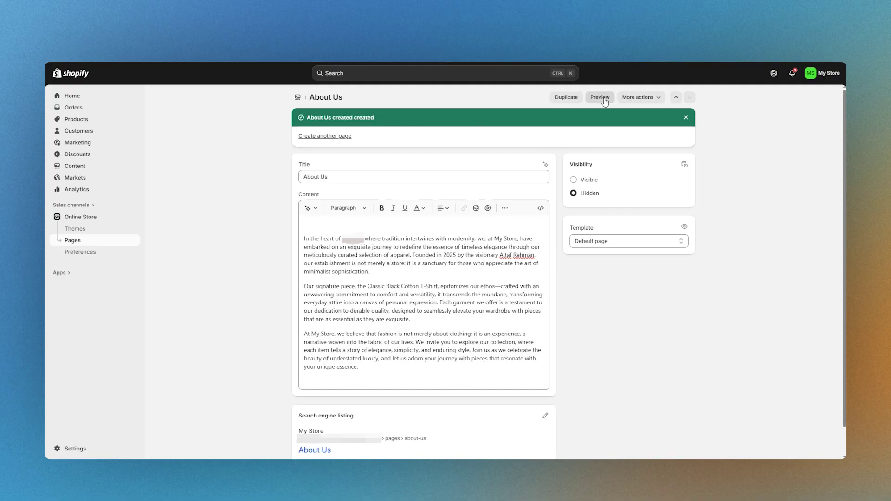
pyautogui.click(605, 98)
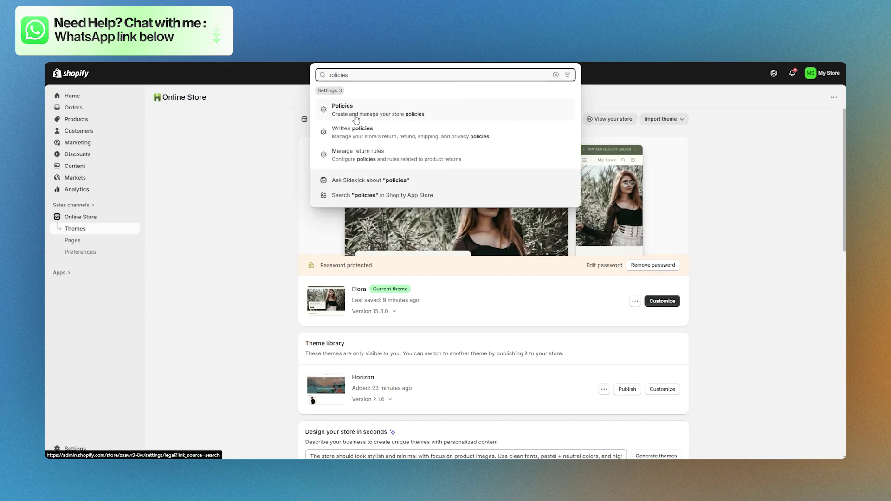
# Open the store's policy settings, fill the Terms of service from the template and publish it
pyautogui.click(390, 120)
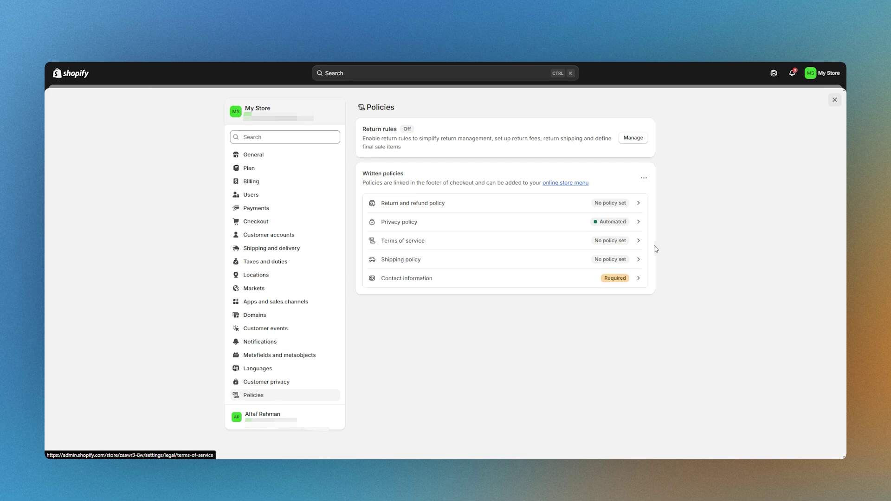
pyautogui.click(634, 241)
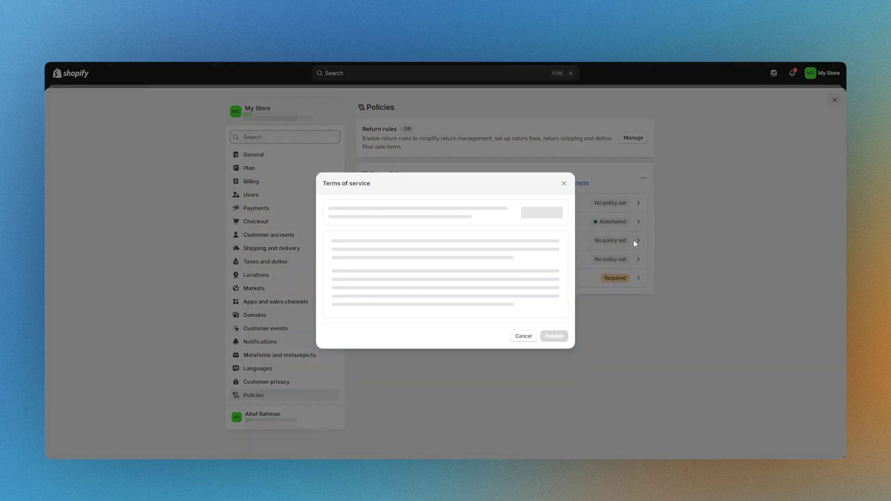
pyautogui.click(532, 218)
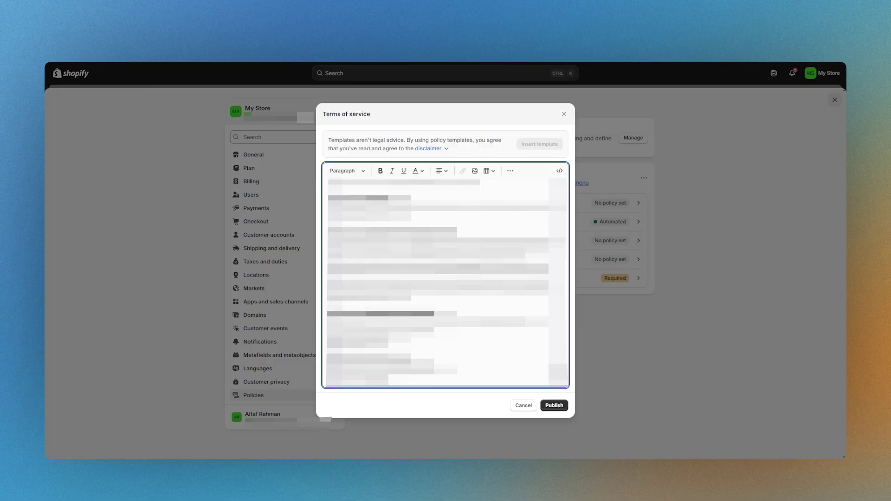
pyautogui.scroll(-5, 445, 283)
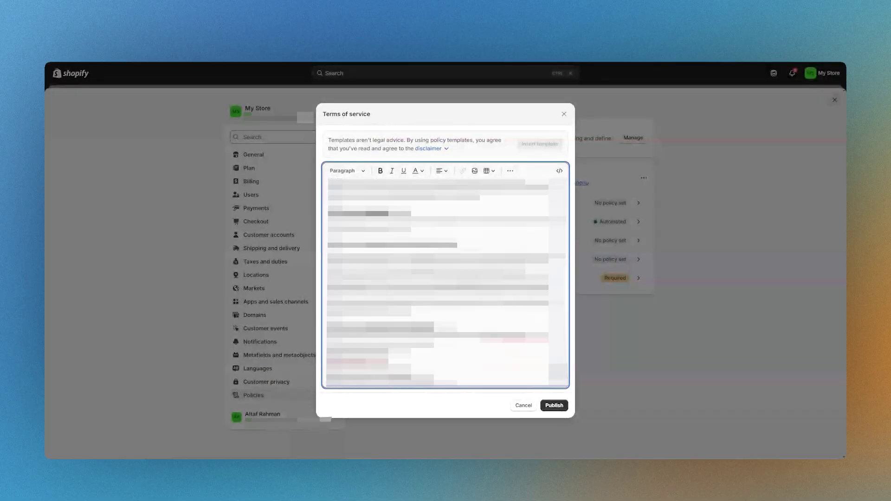
pyautogui.scroll(-10, 445, 283)
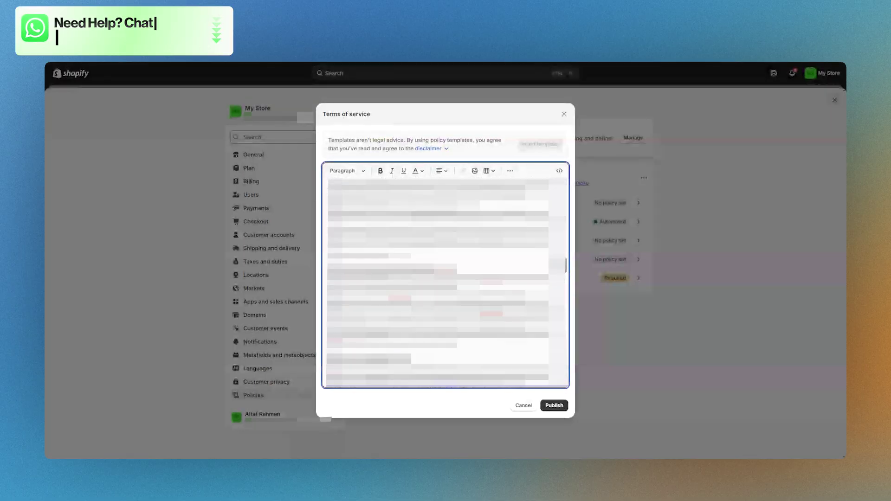
pyautogui.click(554, 406)
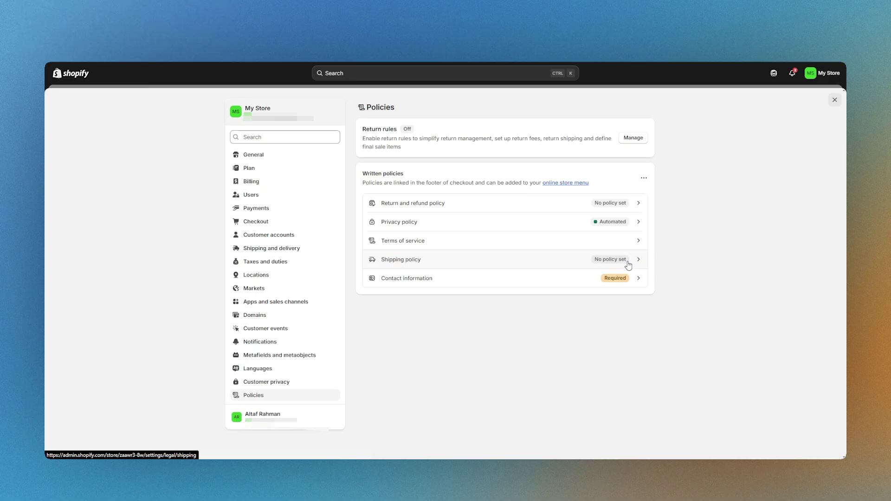
# Open the store's payment settings, search the third-party payment providers for "razorpay" and open Razorpay Direct - Credit Card
pyautogui.click(256, 208)
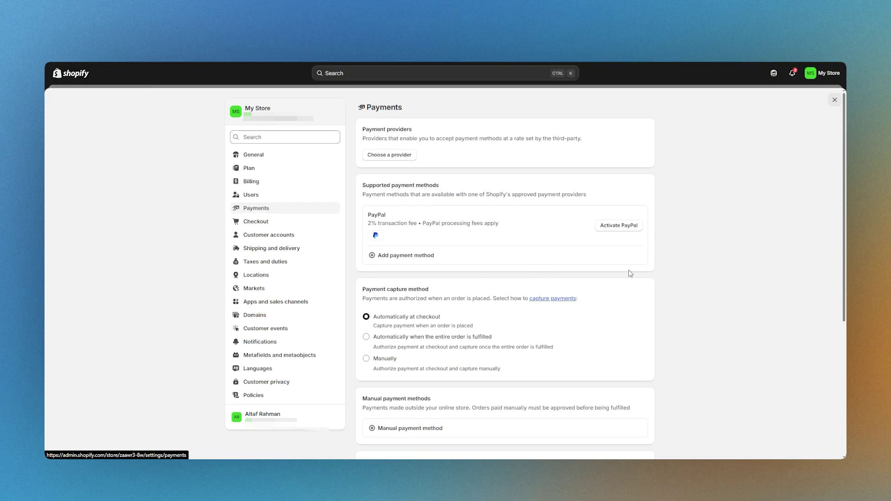
pyautogui.scroll(-3, 421, 382)
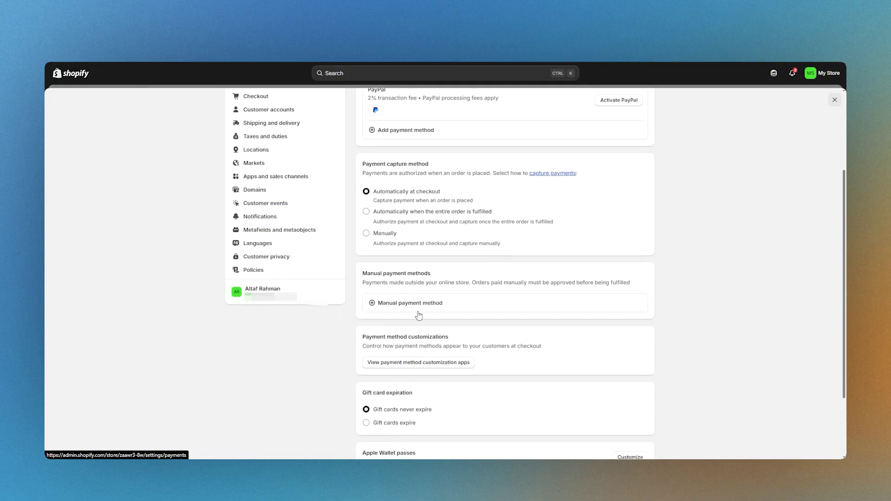
pyautogui.scroll(3, 440, 302)
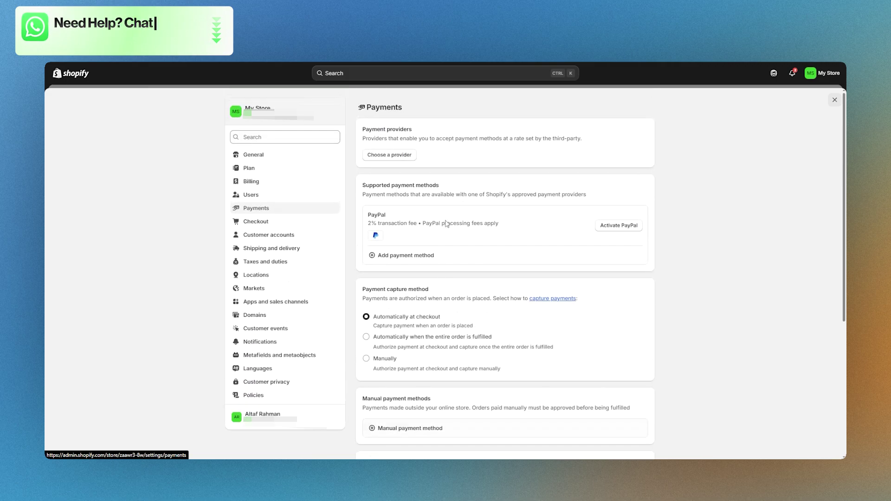
pyautogui.click(398, 154)
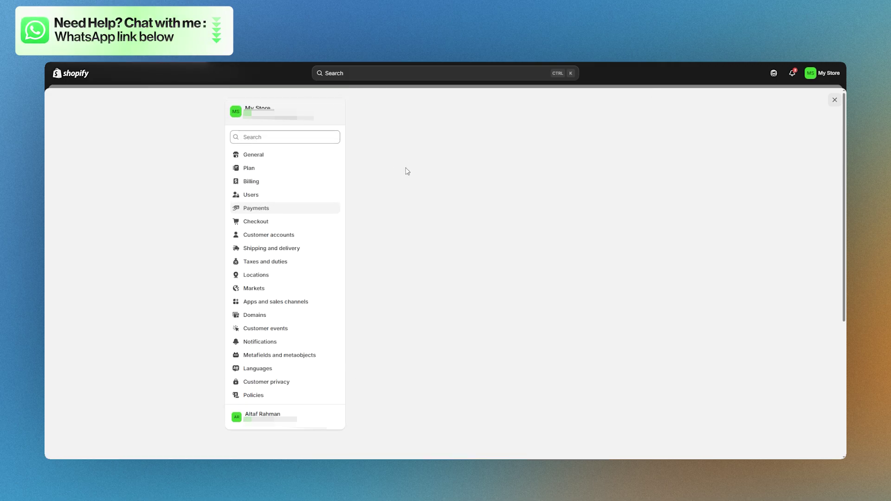
pyautogui.click(407, 131)
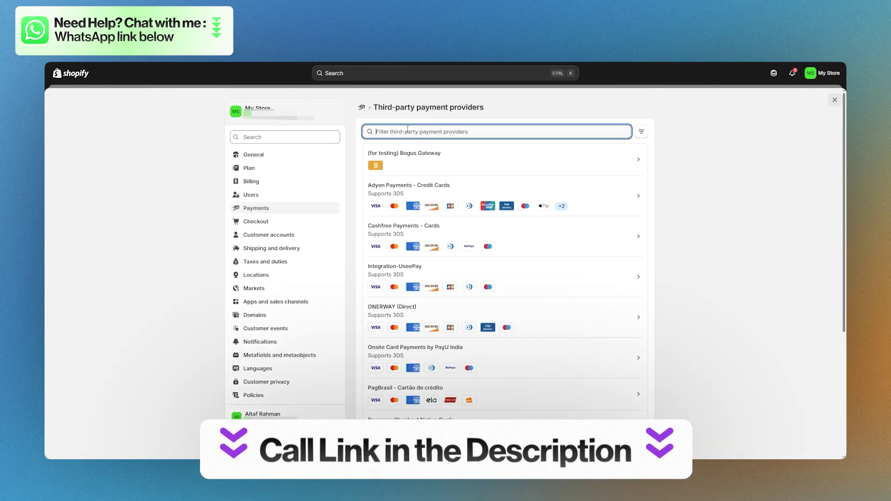
pyautogui.write('razorpay')
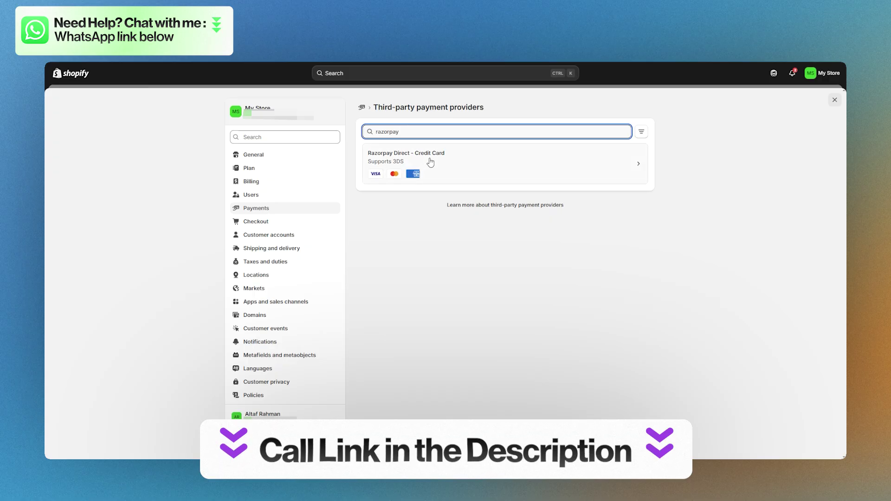
pyautogui.click(428, 160)
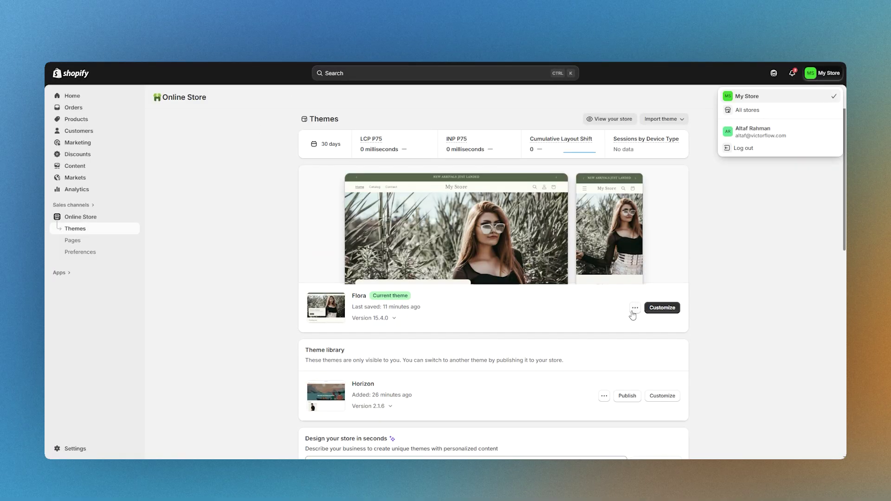
# Preview the current Flora theme and look over the home page's hero banner and Trending now section
pyautogui.click(633, 308)
pyautogui.click(578, 324)
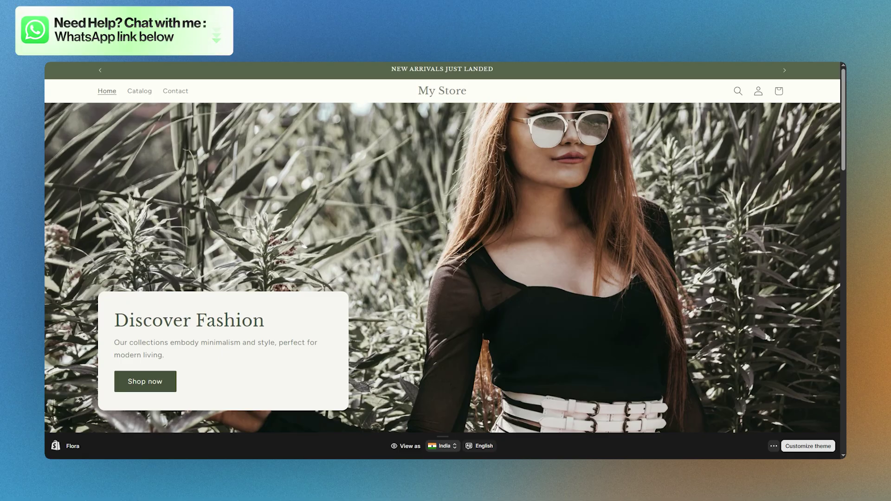
pyautogui.scroll(-20, 378, 251)
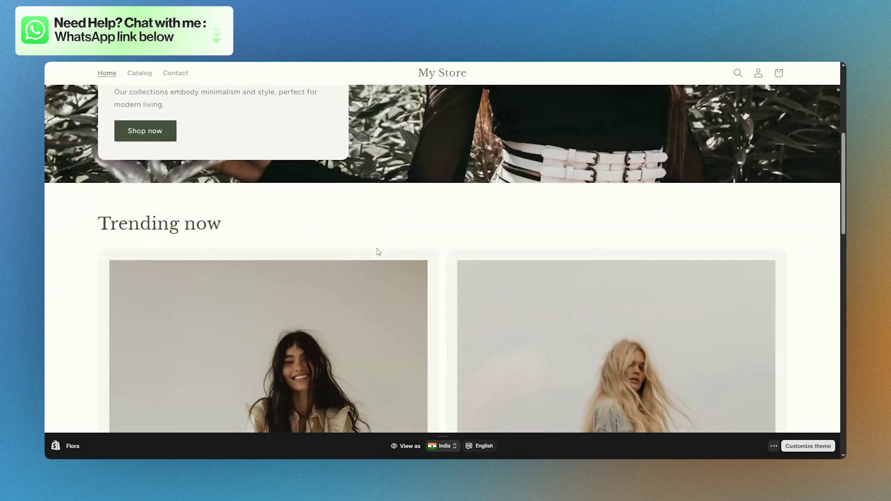
pyautogui.scroll(20, 378, 253)
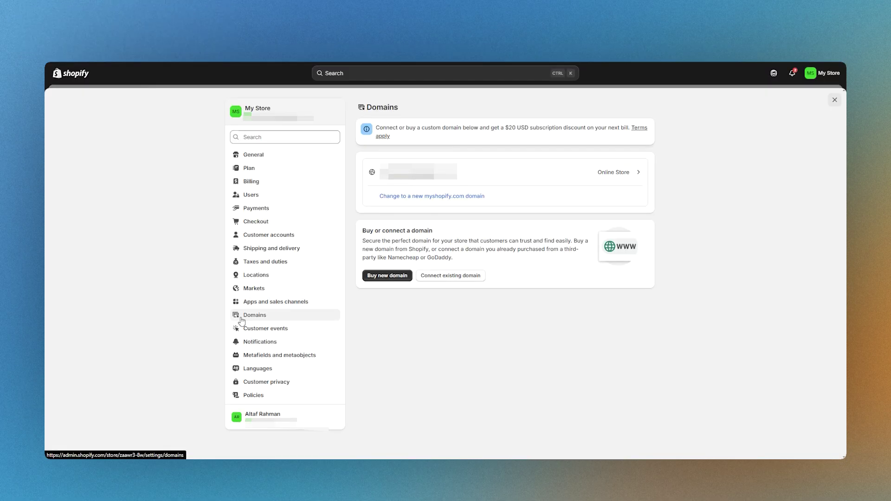
# In the domain settings, view the options for buying a new domain and for connecting an existing domain
pyautogui.click(388, 277)
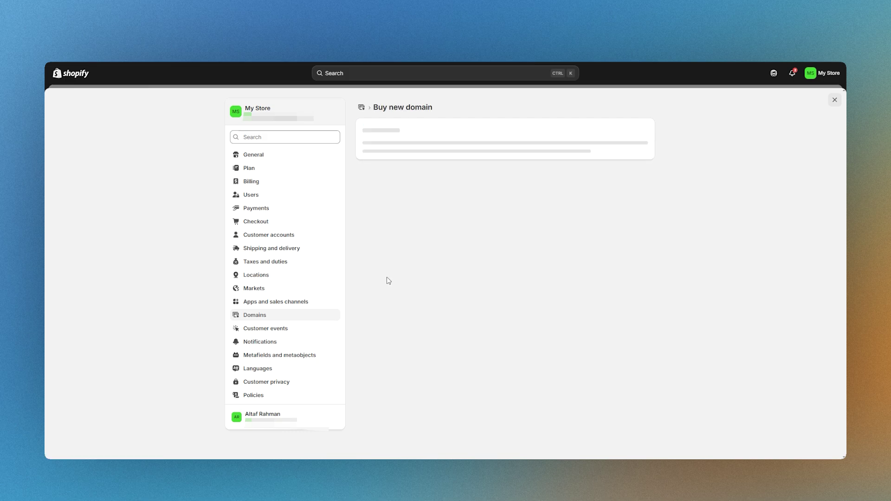
pyautogui.click(431, 158)
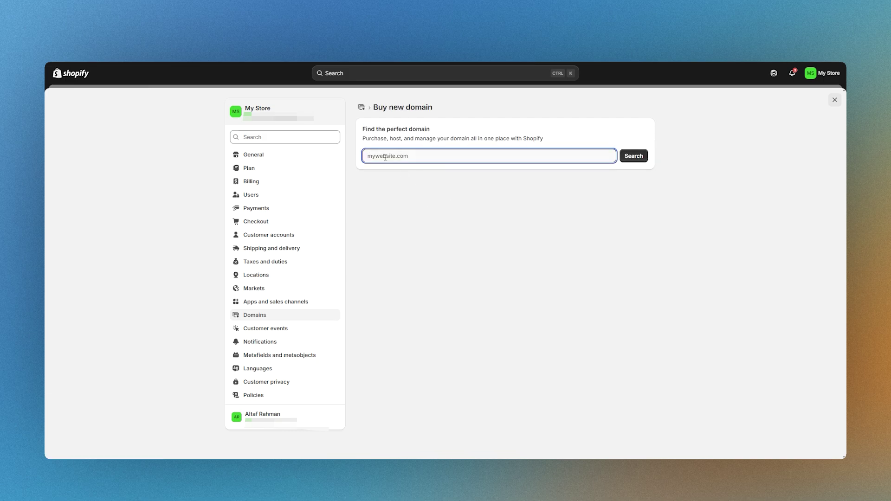
pyautogui.click(254, 315)
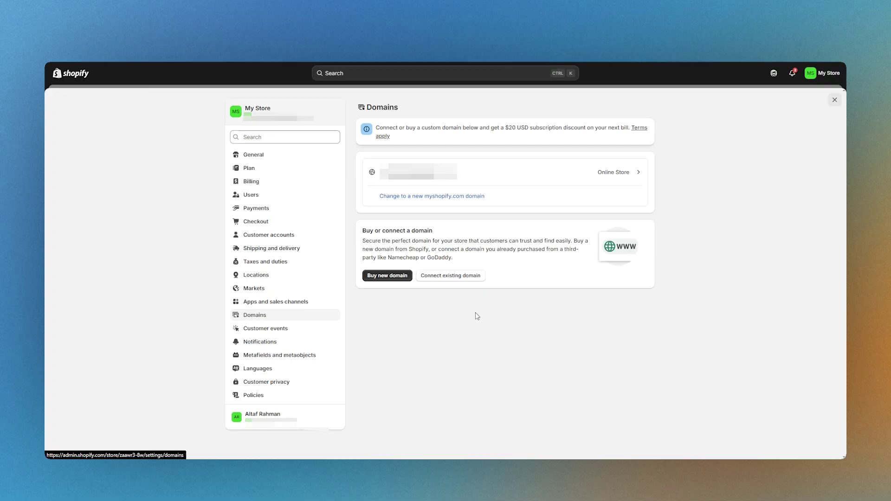
pyautogui.click(437, 279)
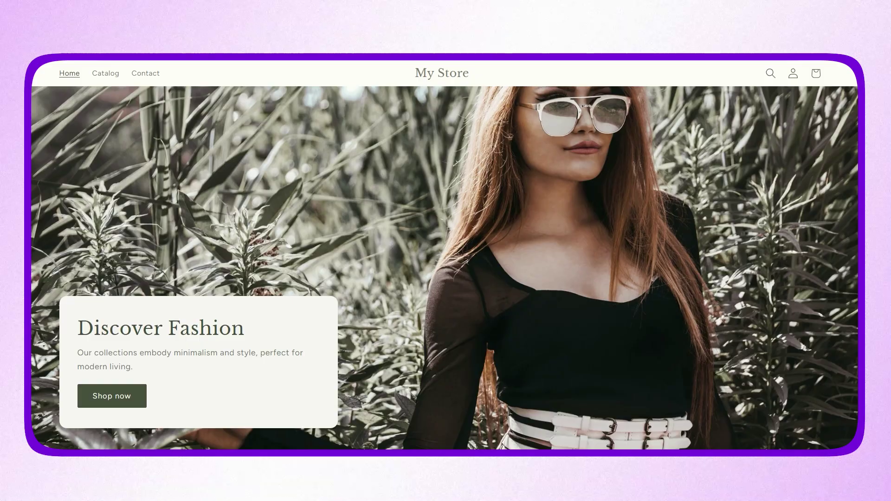
# Review the storefront's home page from the Discover Fashion banner down to the newsletter sign-up footer
pyautogui.scroll(-12, 369, 251)
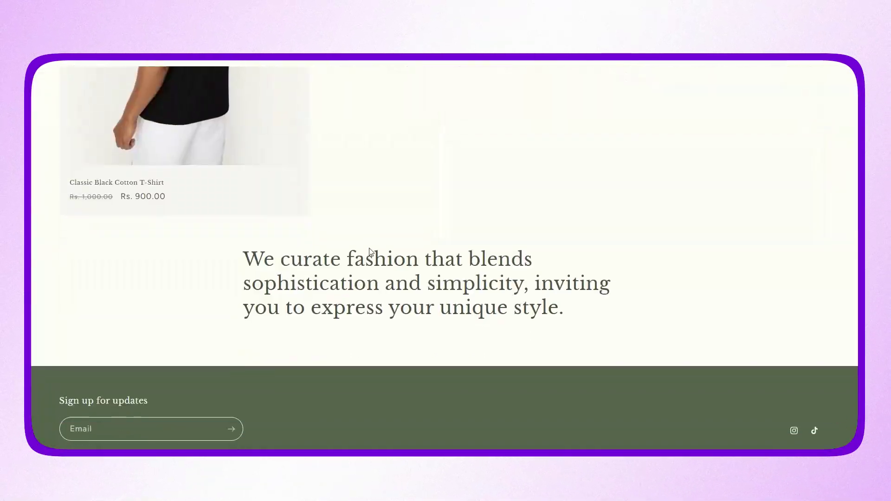
pyautogui.scroll(10, 370, 252)
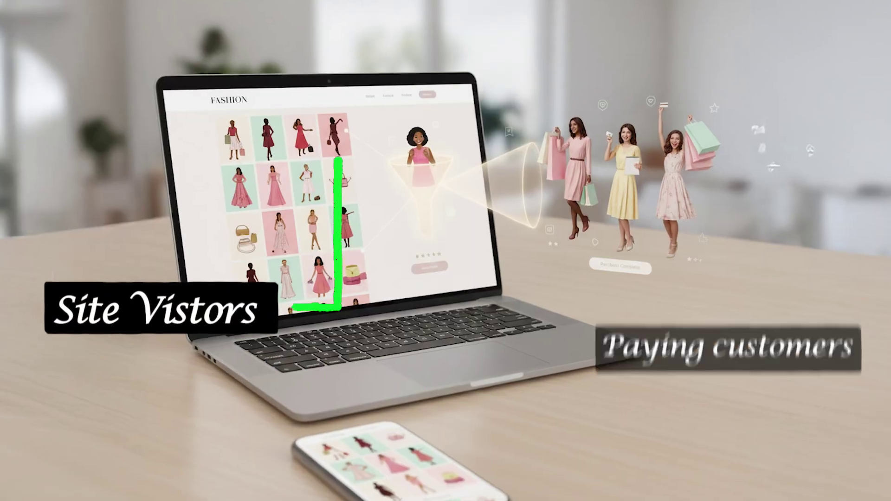